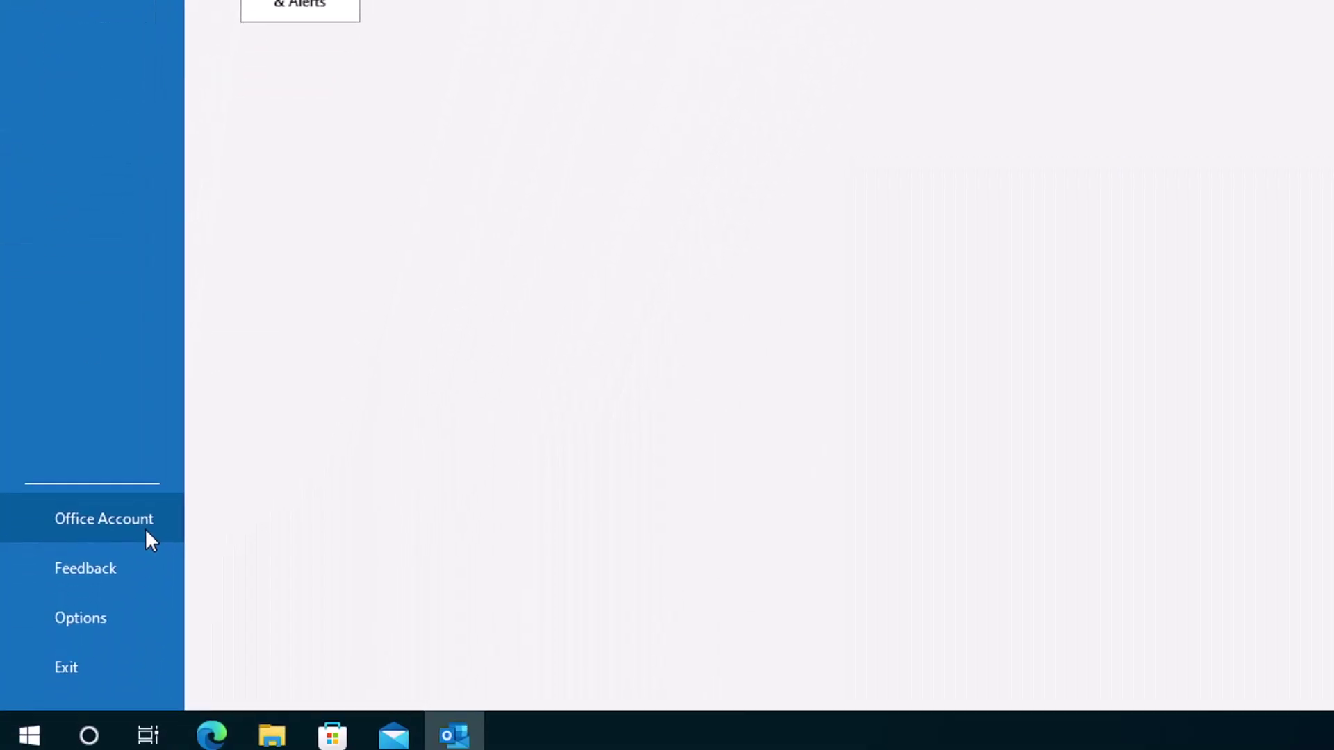
# - Run Office Update Now from the account page, letting the updater close Outlook
pyautogui.click(147, 518)
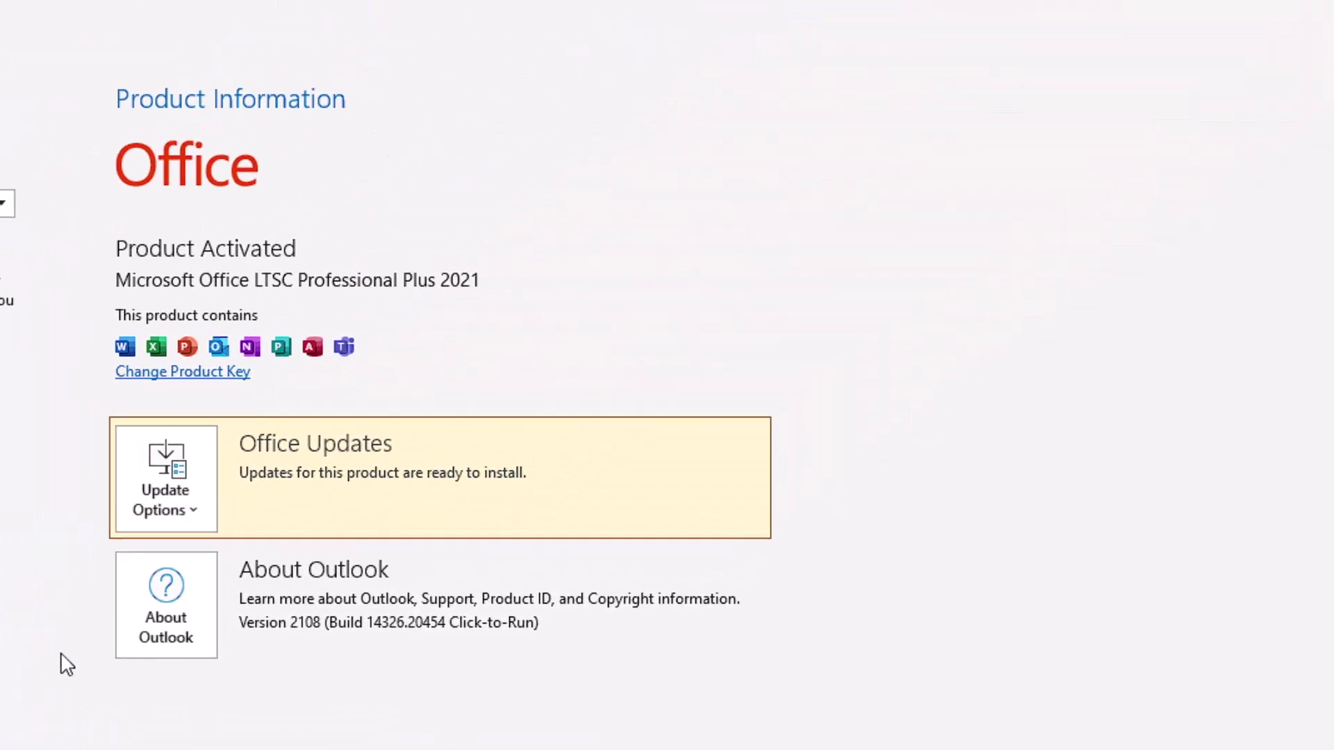
pyautogui.click(172, 535)
pyautogui.click(200, 567)
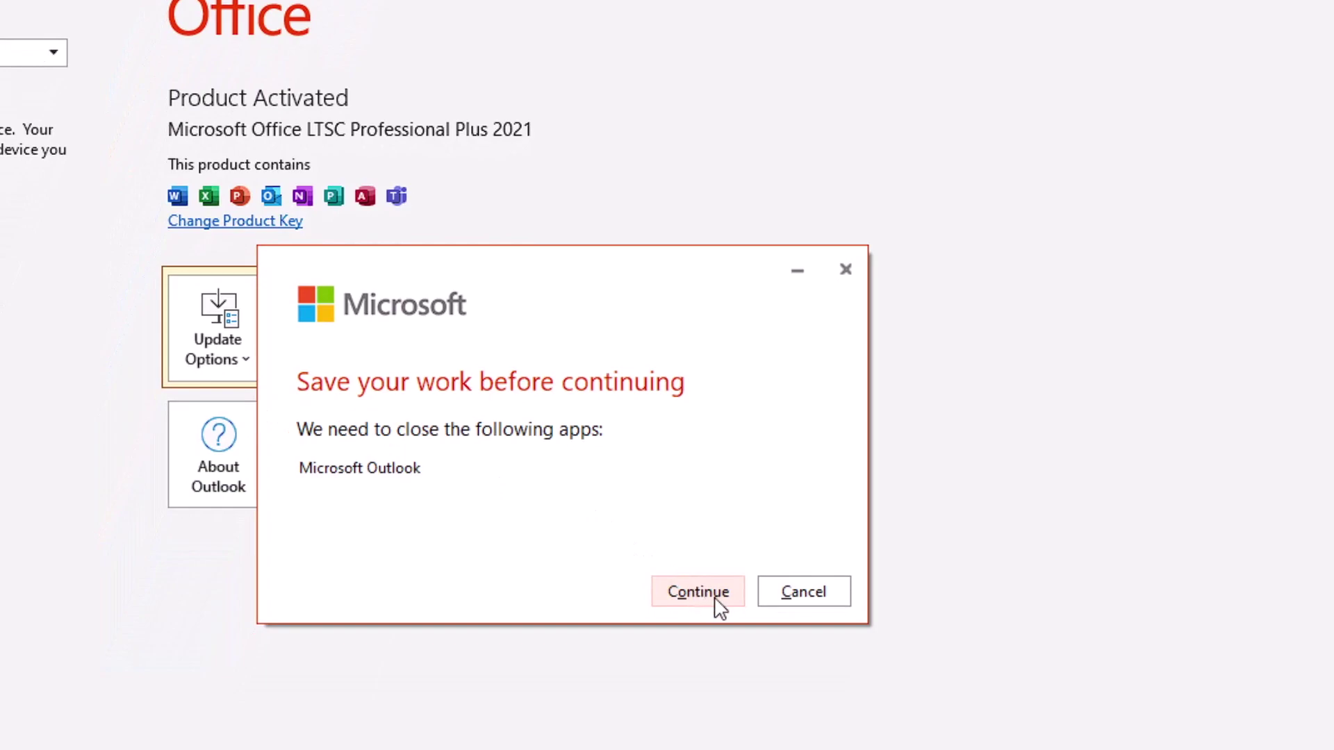
pyautogui.click(716, 599)
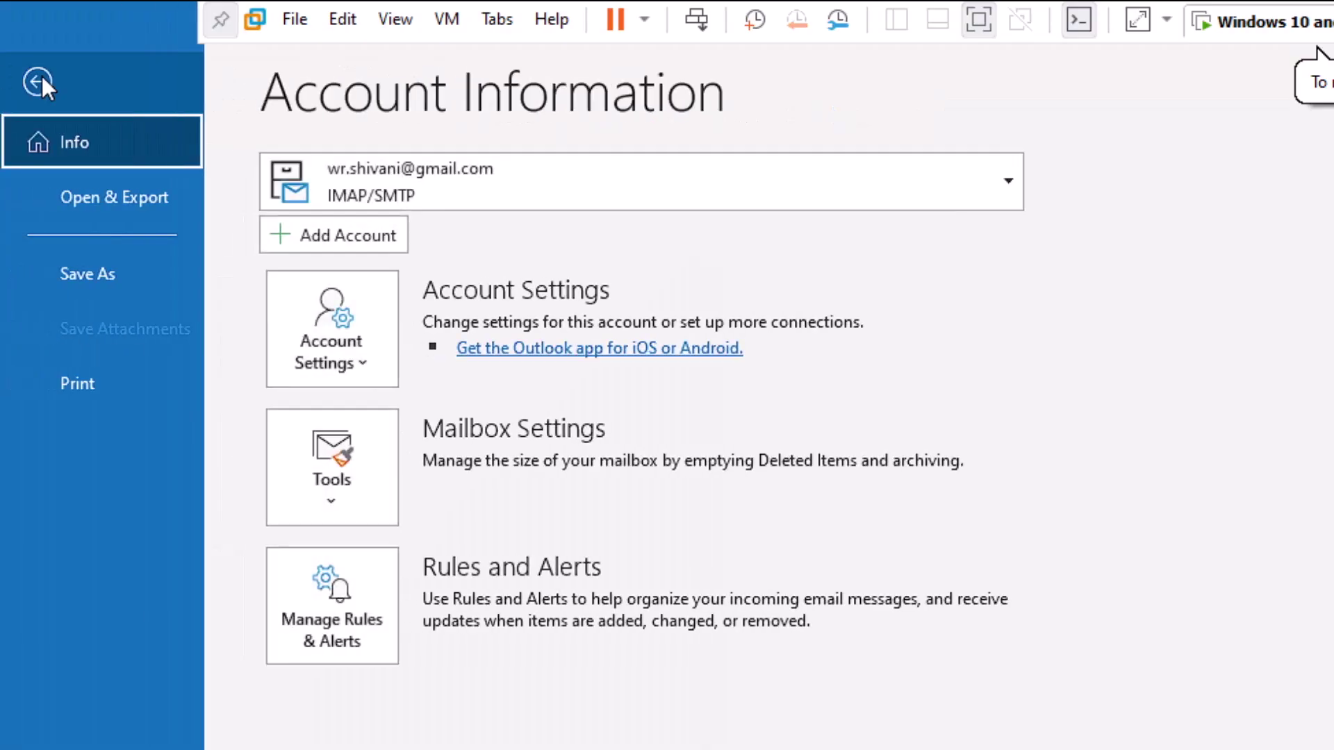
# - Uncheck the active COM add-ins in Outlook's Add-ins options and apply
pyautogui.click(85, 587)
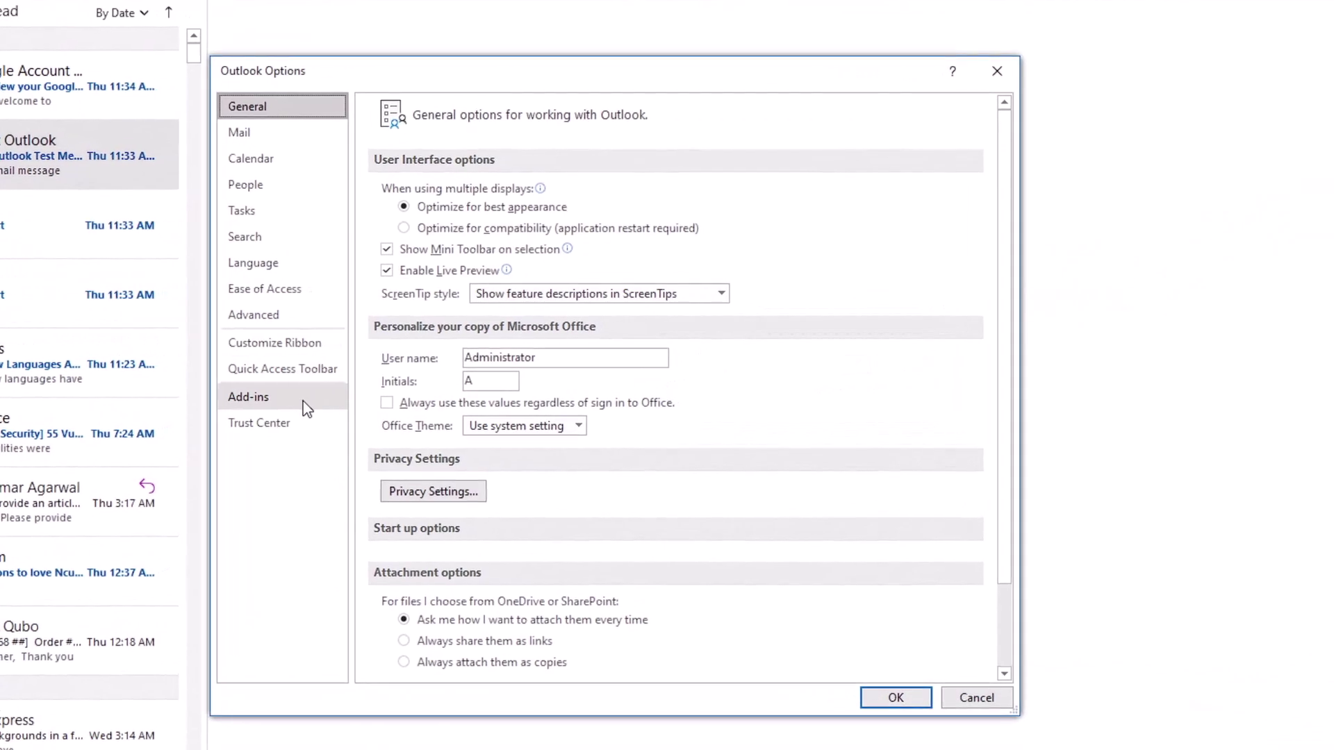
pyautogui.click(295, 403)
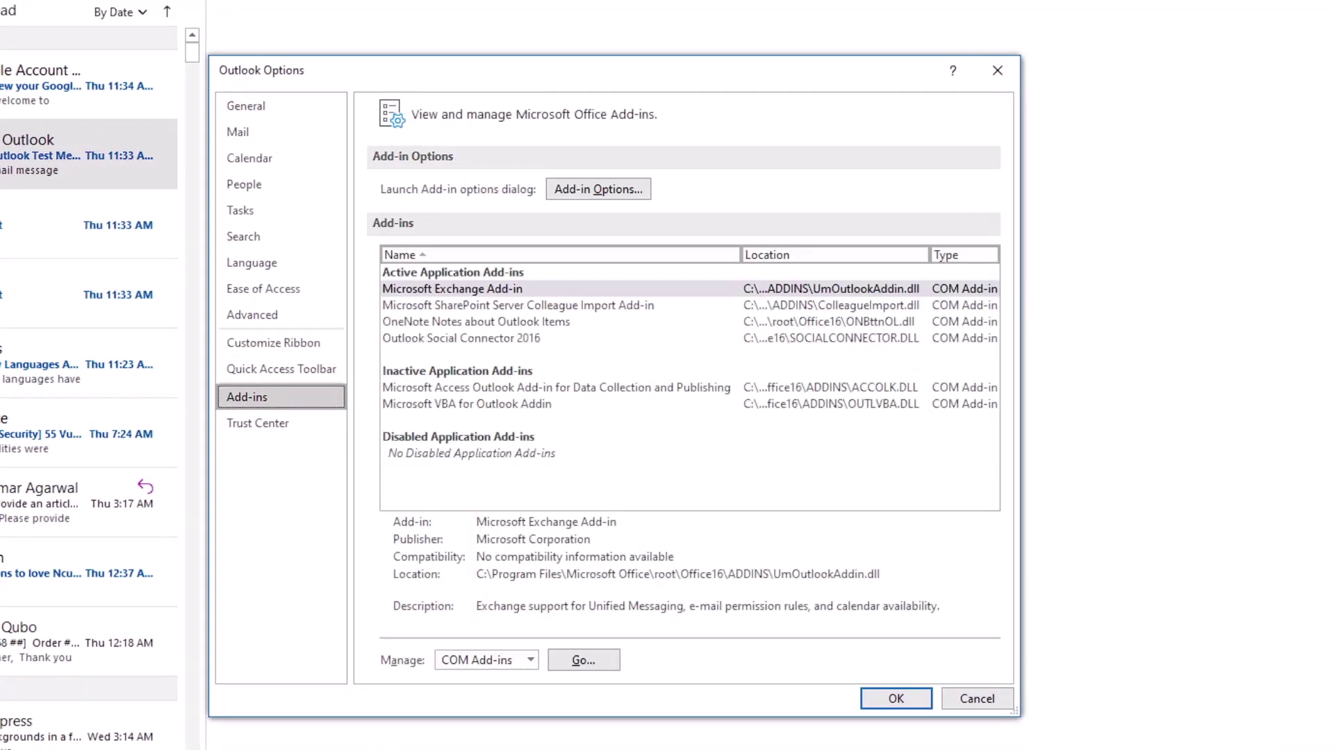
pyautogui.click(532, 661)
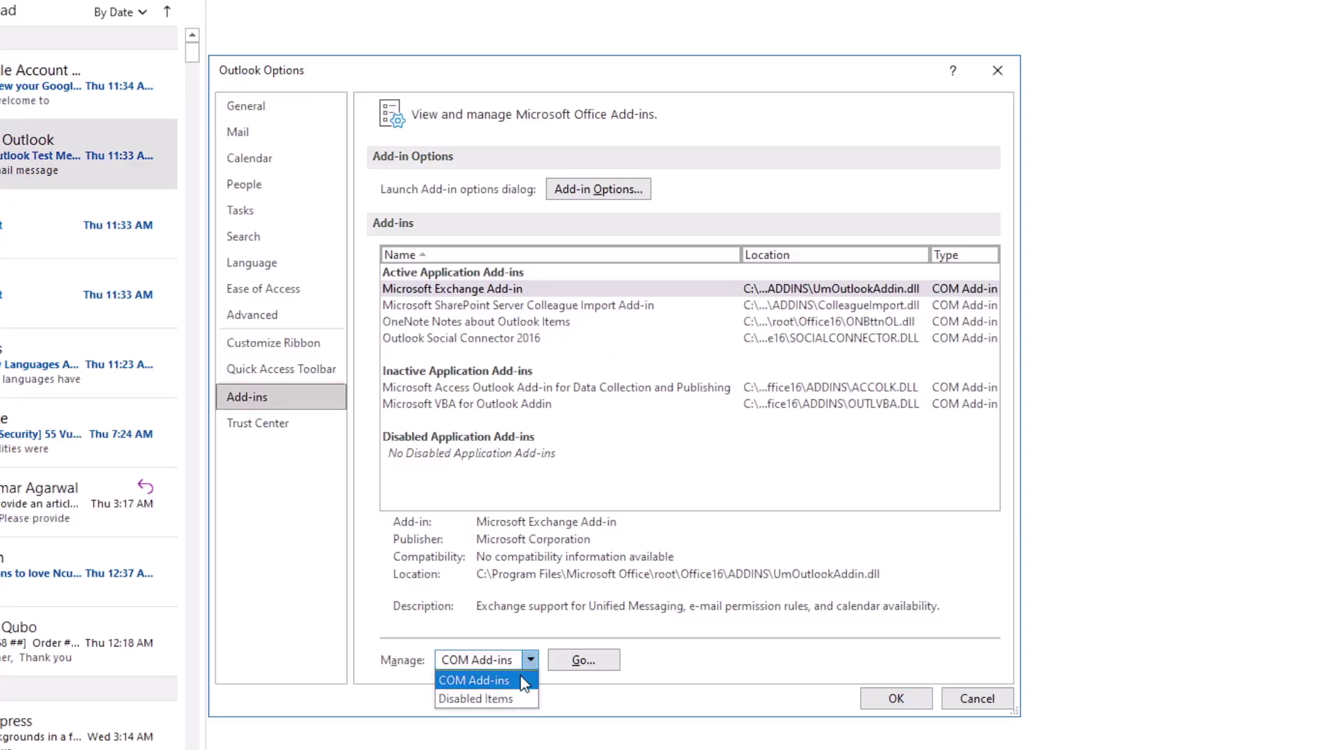
pyautogui.click(525, 682)
pyautogui.click(590, 664)
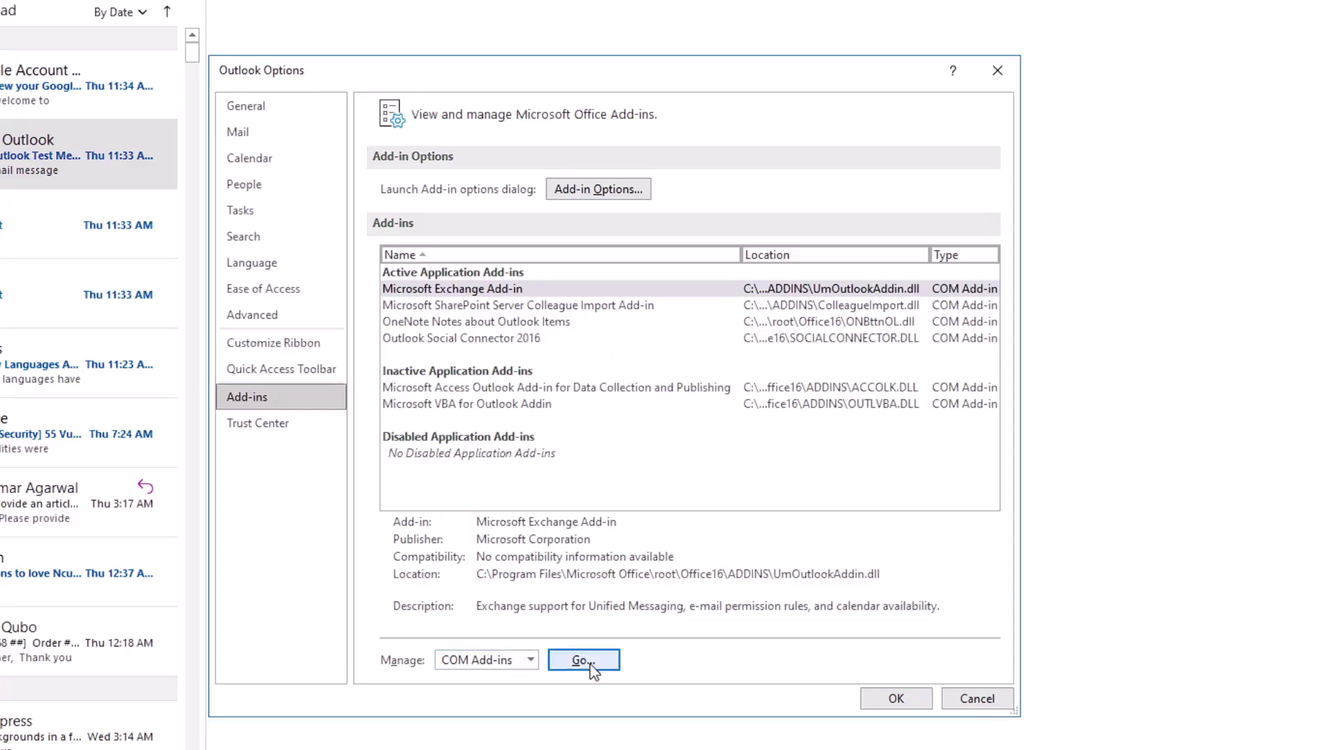
pyautogui.click(336, 334)
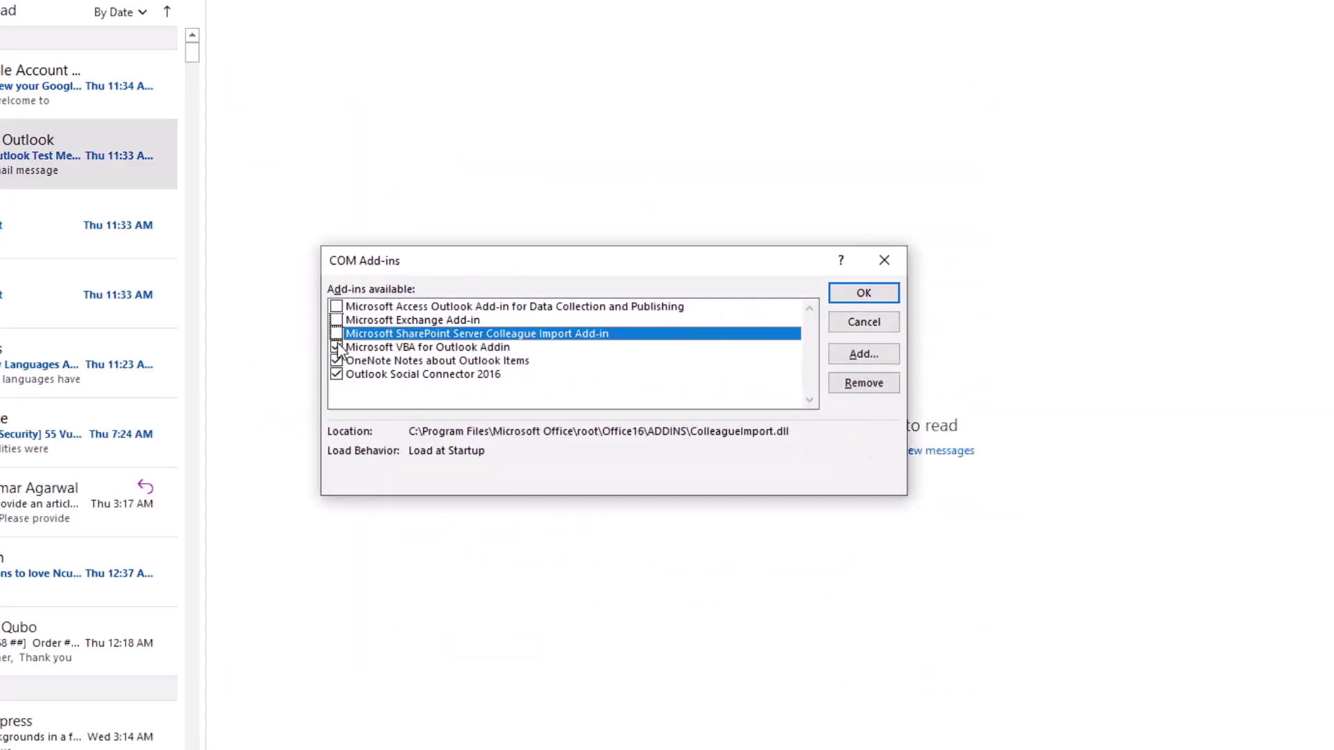
pyautogui.click(336, 374)
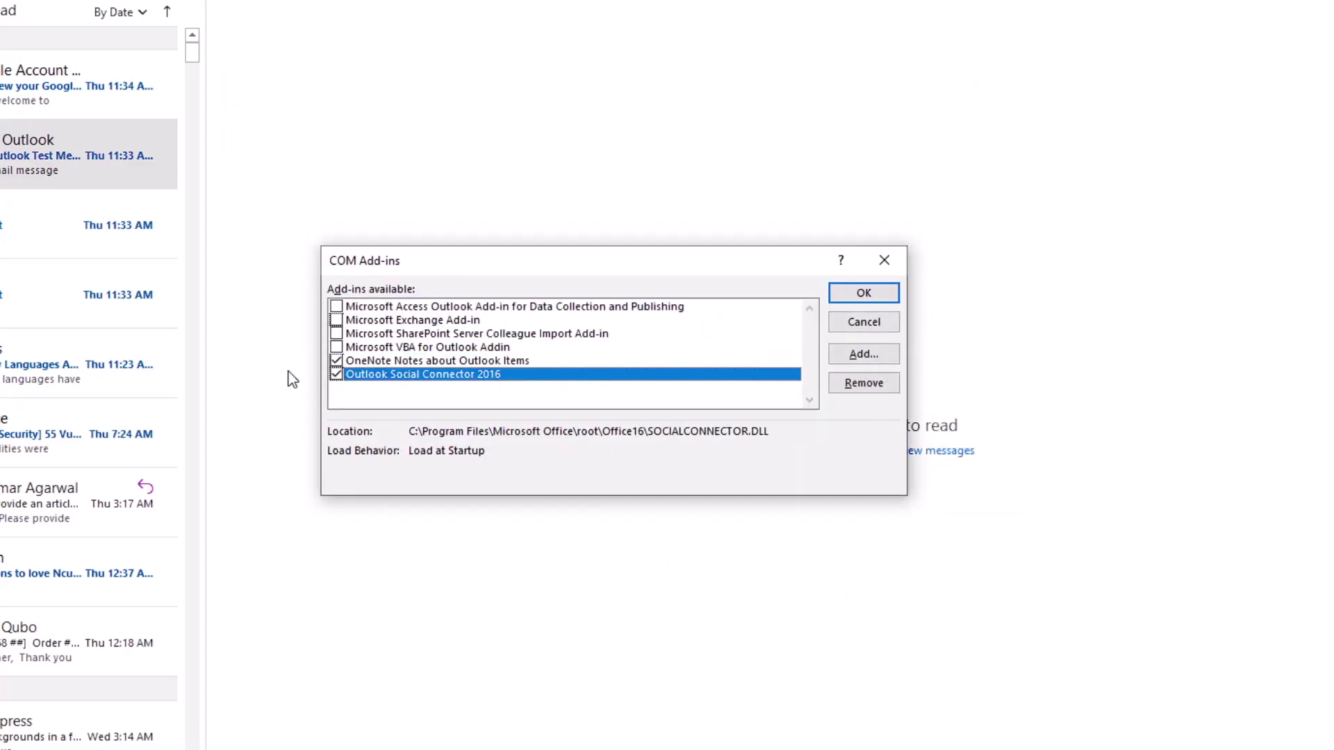
pyautogui.click(896, 300)
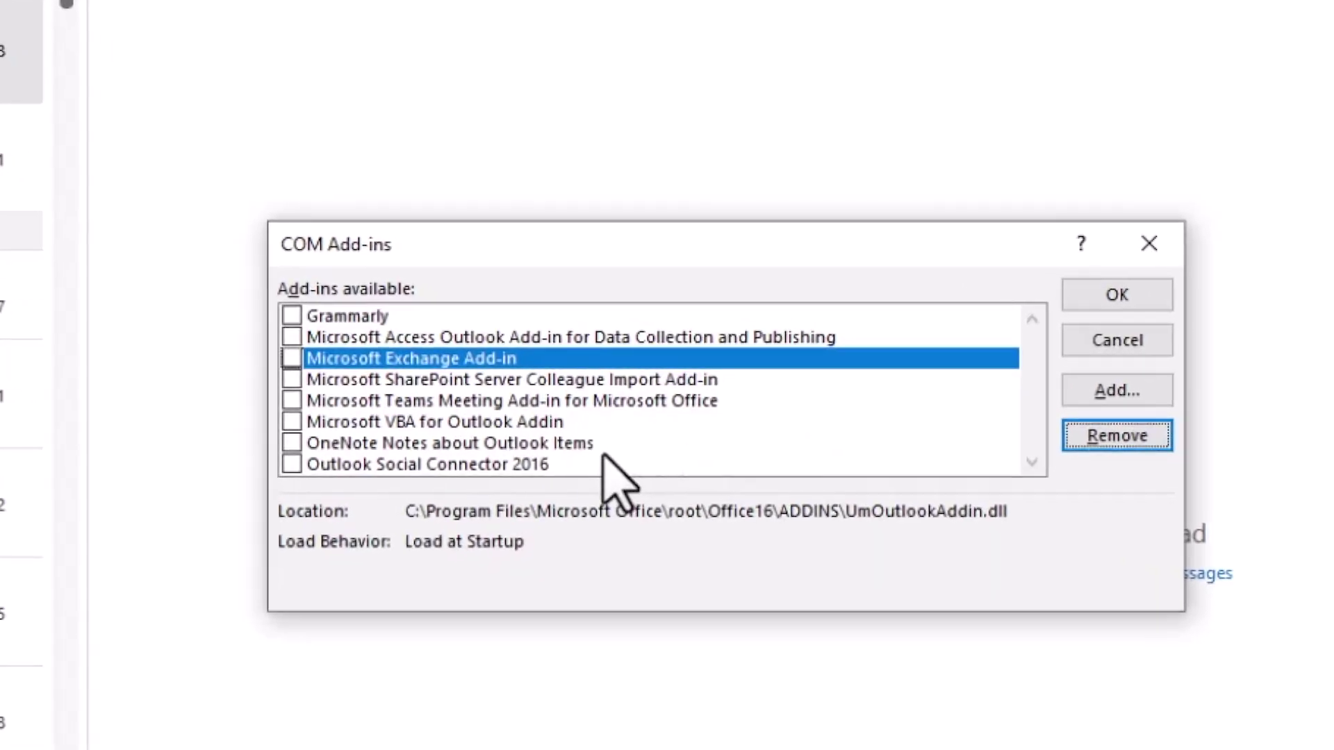
# - Remove the Grammarly add-in from the COM add-ins list
pyautogui.click(434, 316)
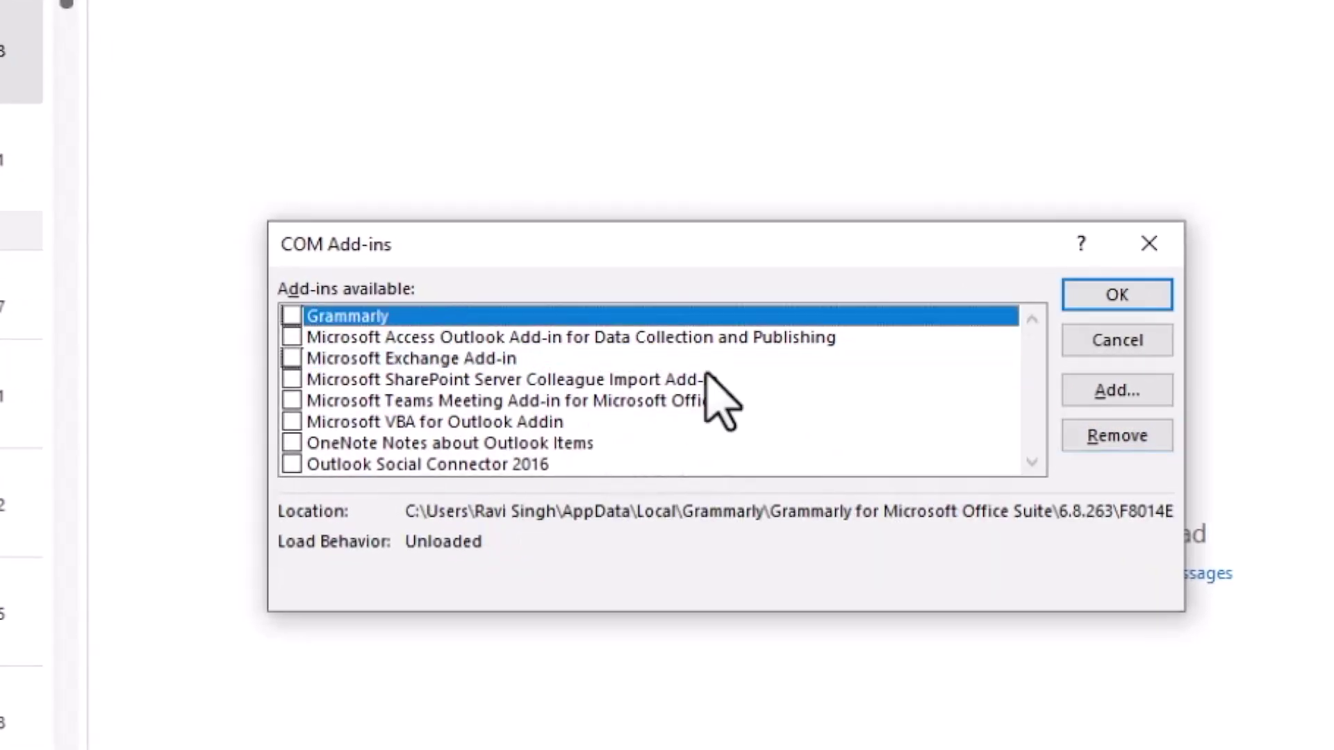
pyautogui.click(1154, 438)
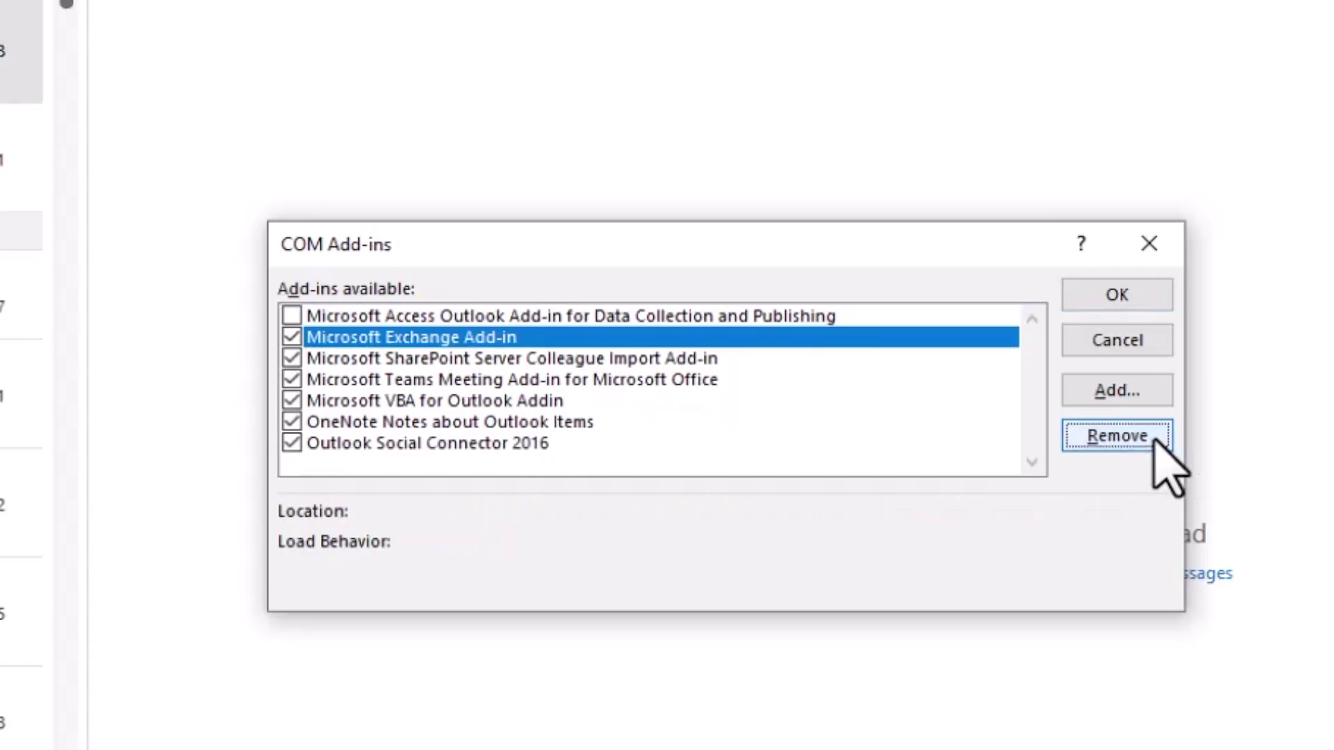
pyautogui.click(1111, 298)
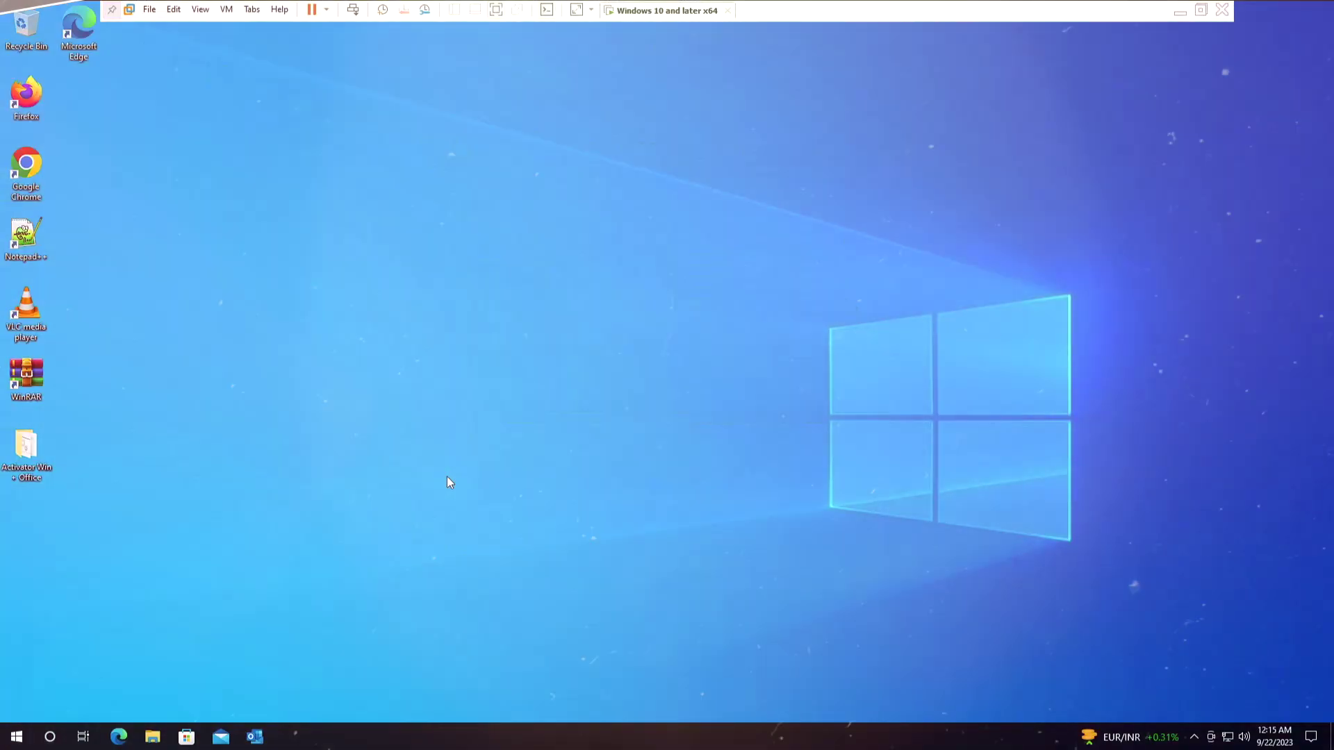
# - Launch Control Panel with Run 'co' and show the Mail setup profile list
pyautogui.press('super+r')
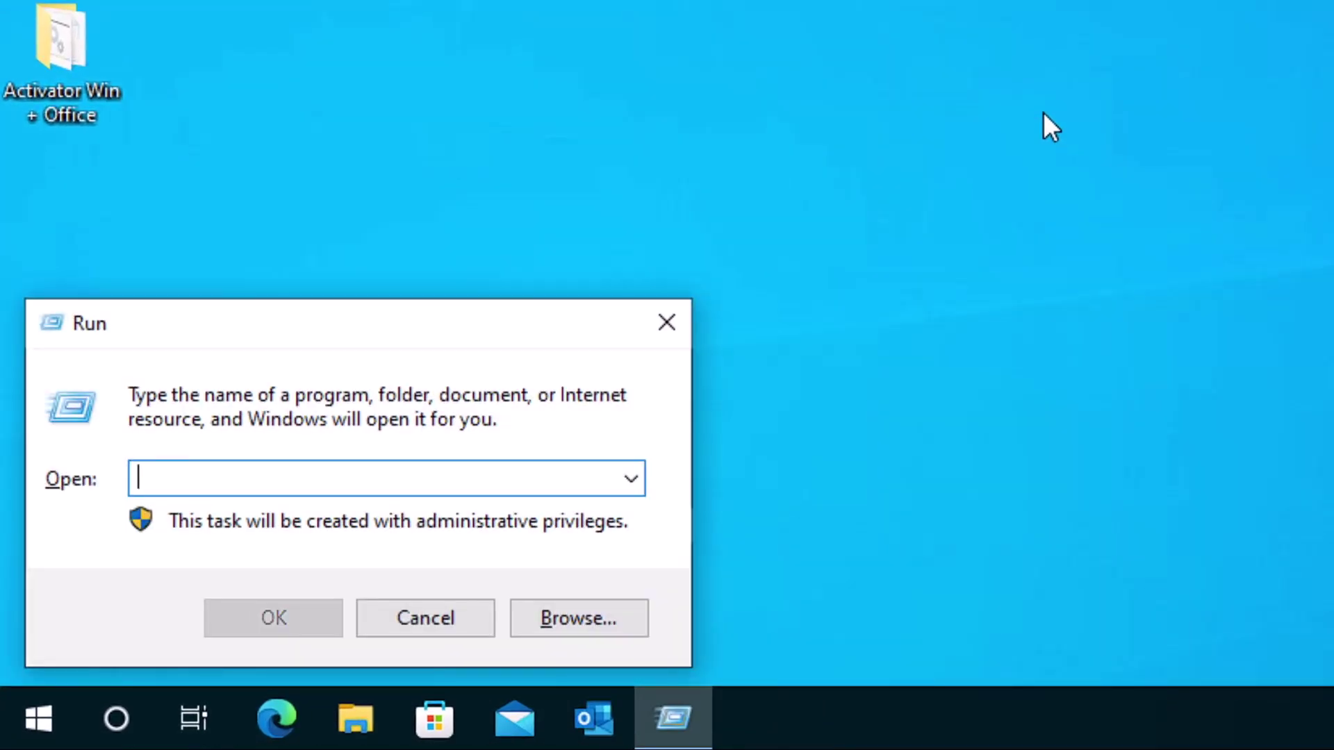
pyautogui.write('control panel')
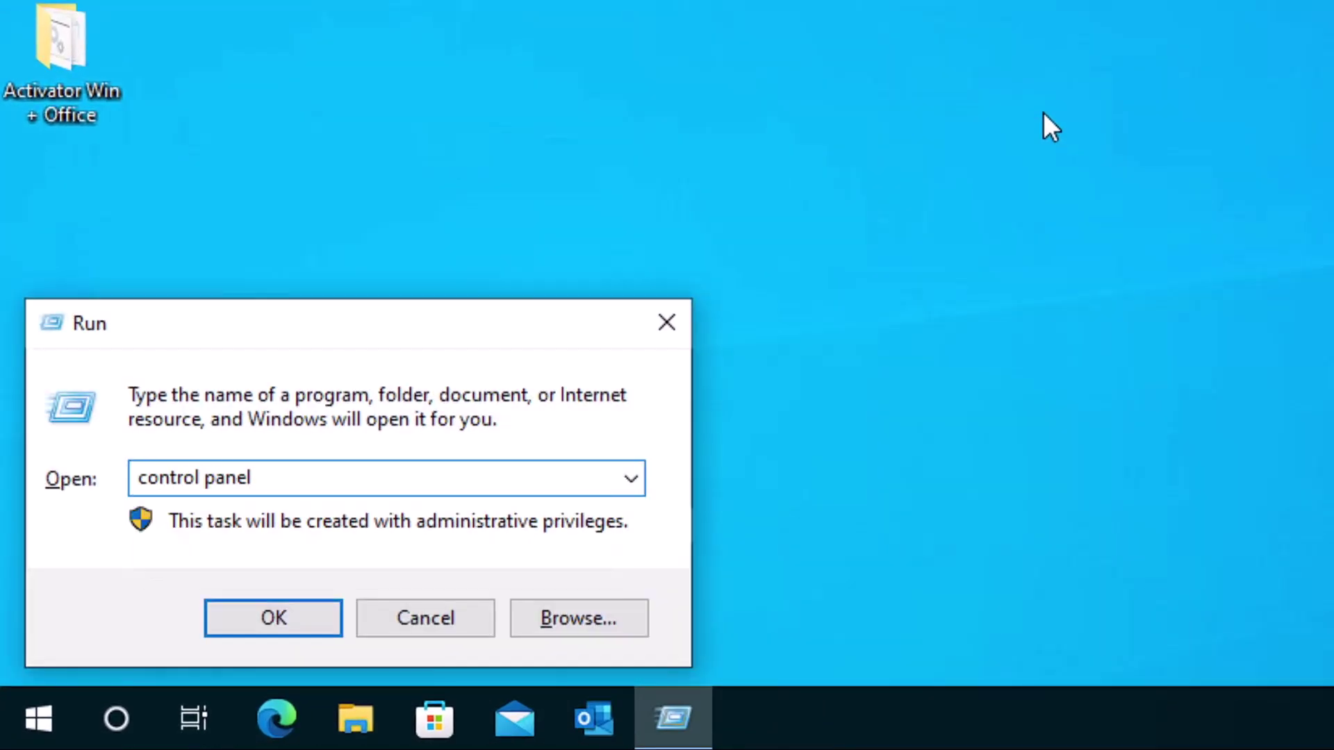
pyautogui.press('Return')
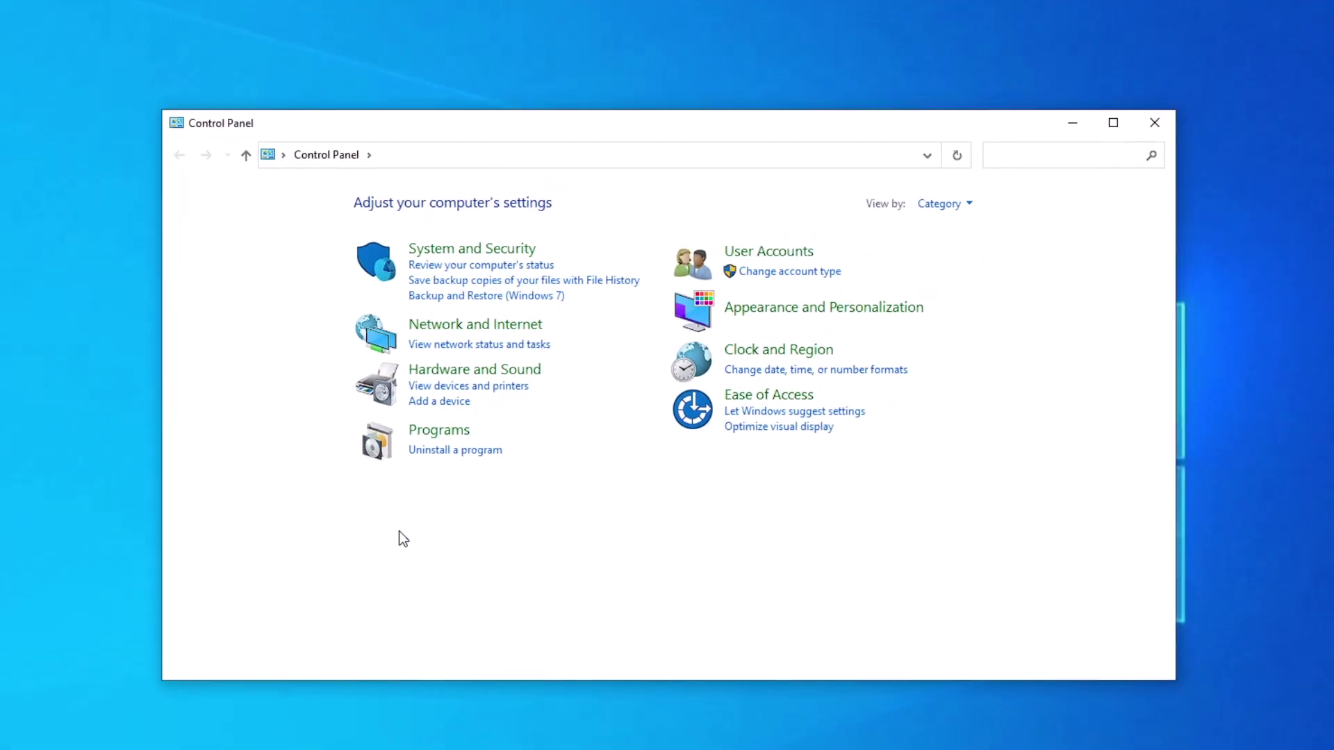
pyautogui.click(801, 245)
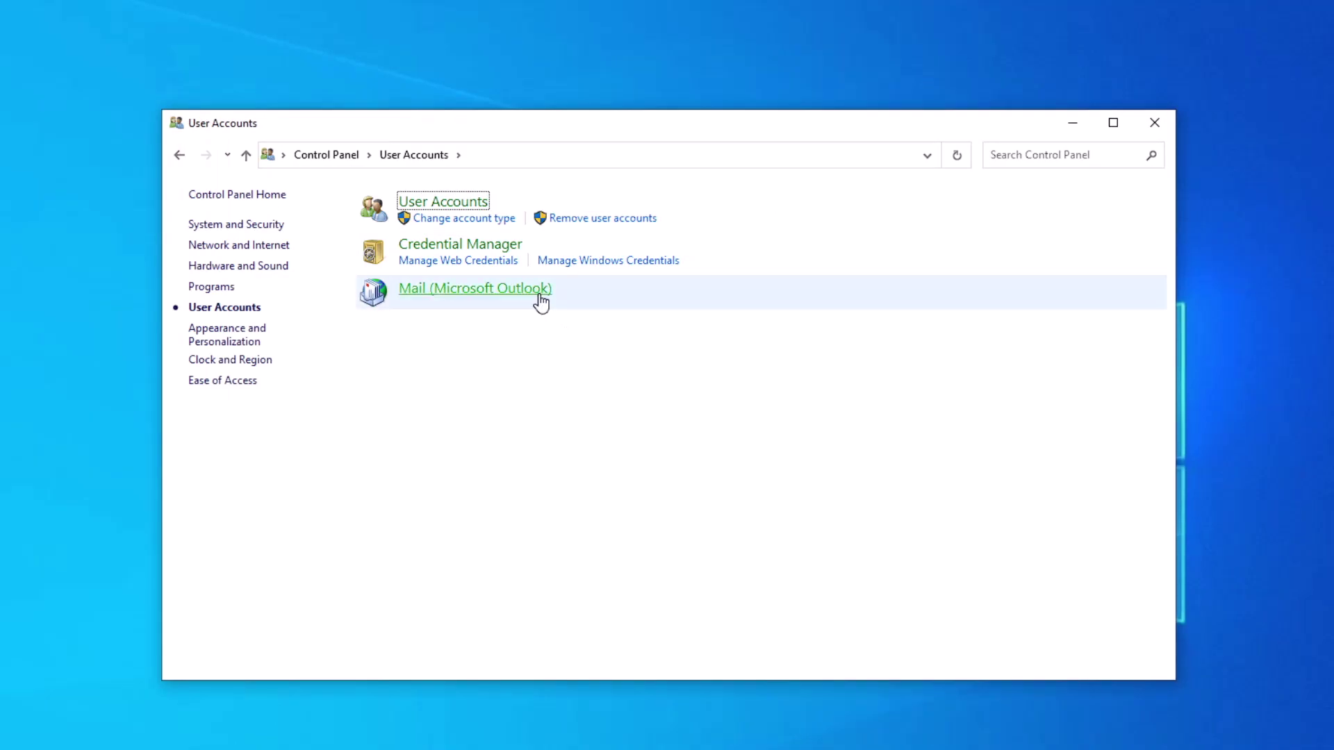
pyautogui.moveTo(83, 81); pyautogui.dragTo(712, 206)
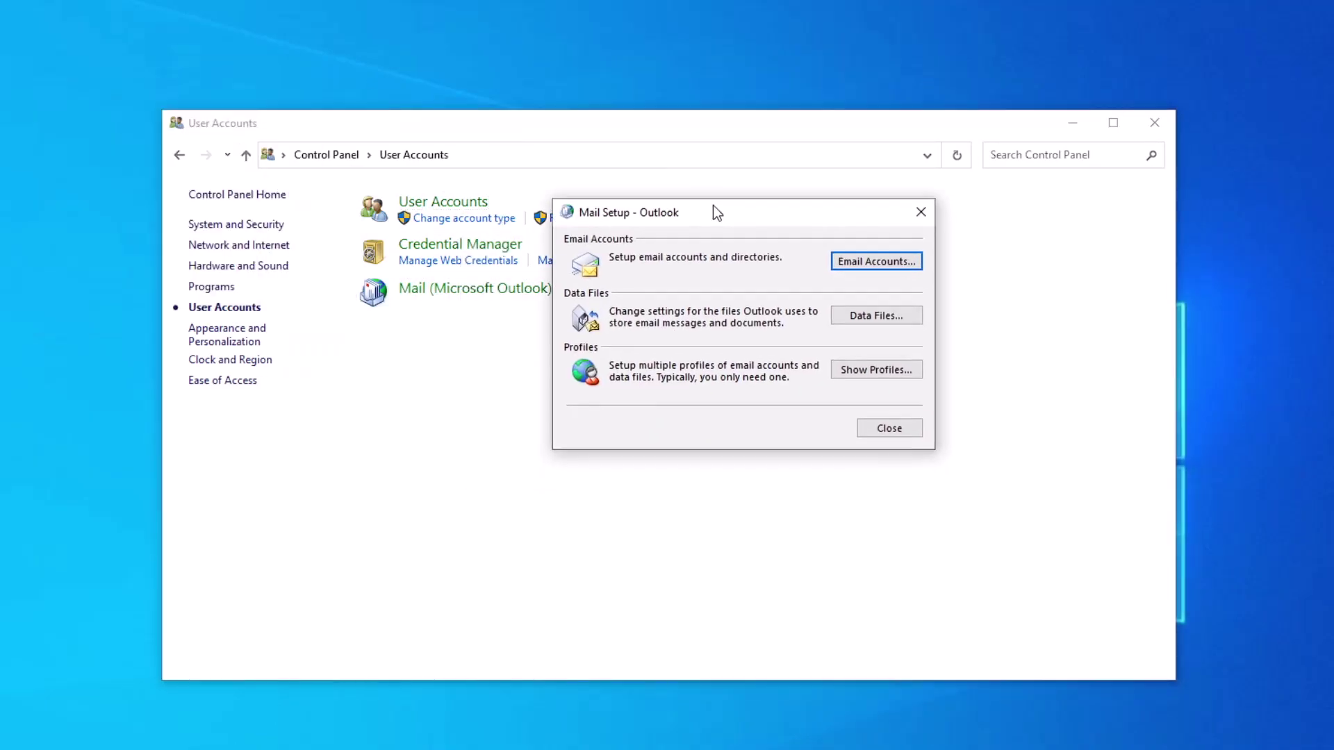
pyautogui.click(1079, 131)
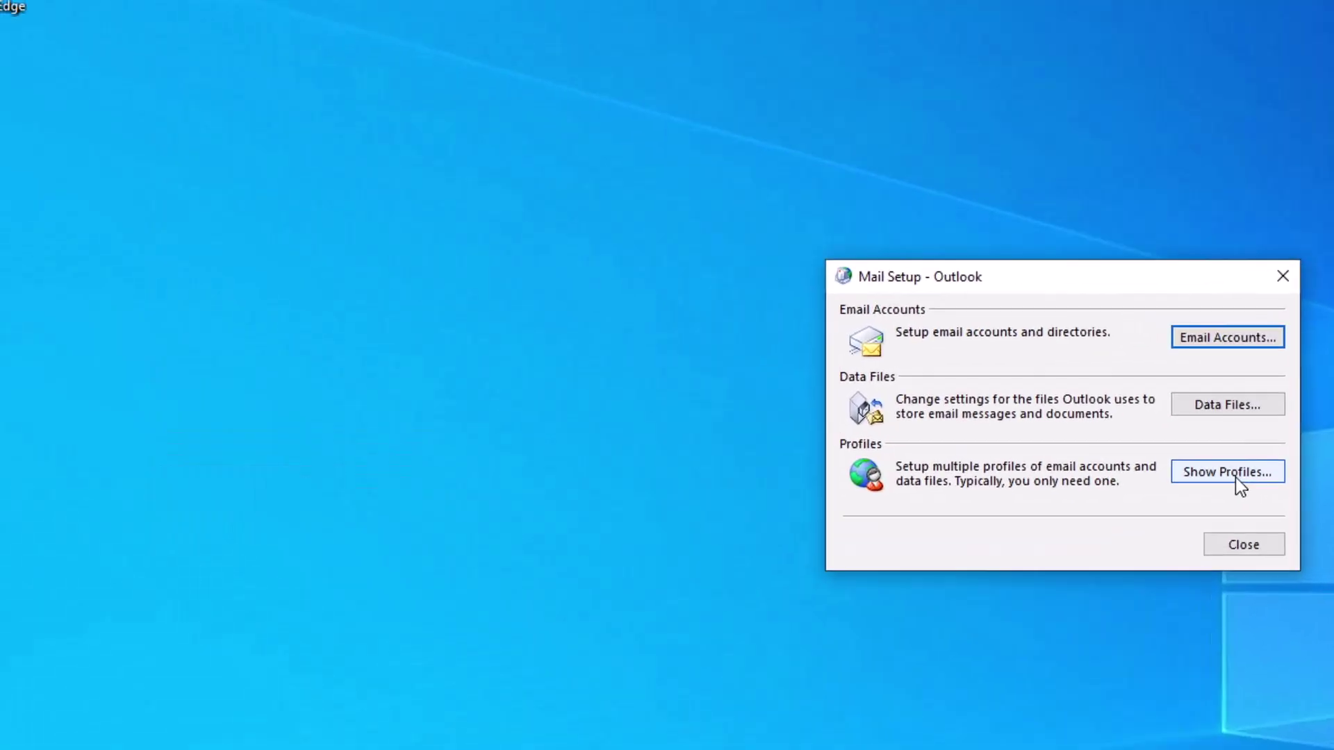
pyautogui.click(882, 372)
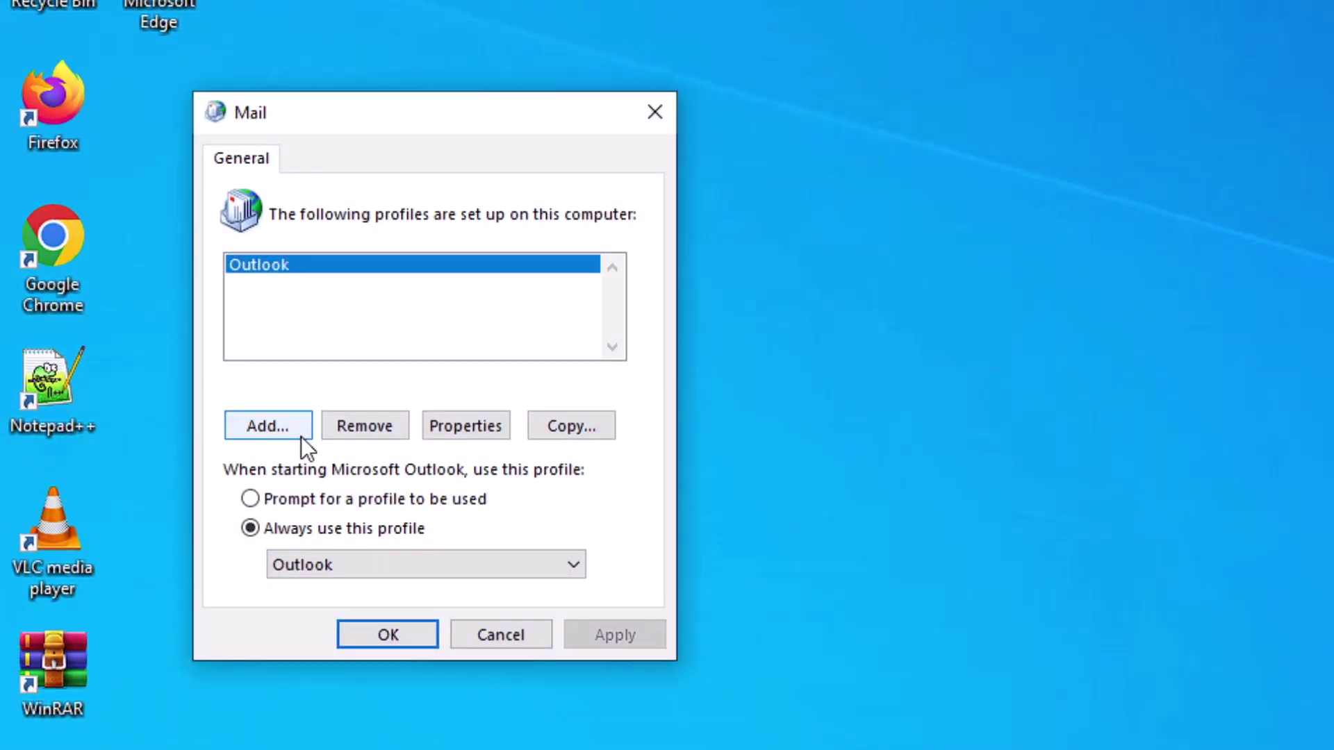
# - Add the profile MyNewProfile and start automatic email account setup
pyautogui.click(302, 445)
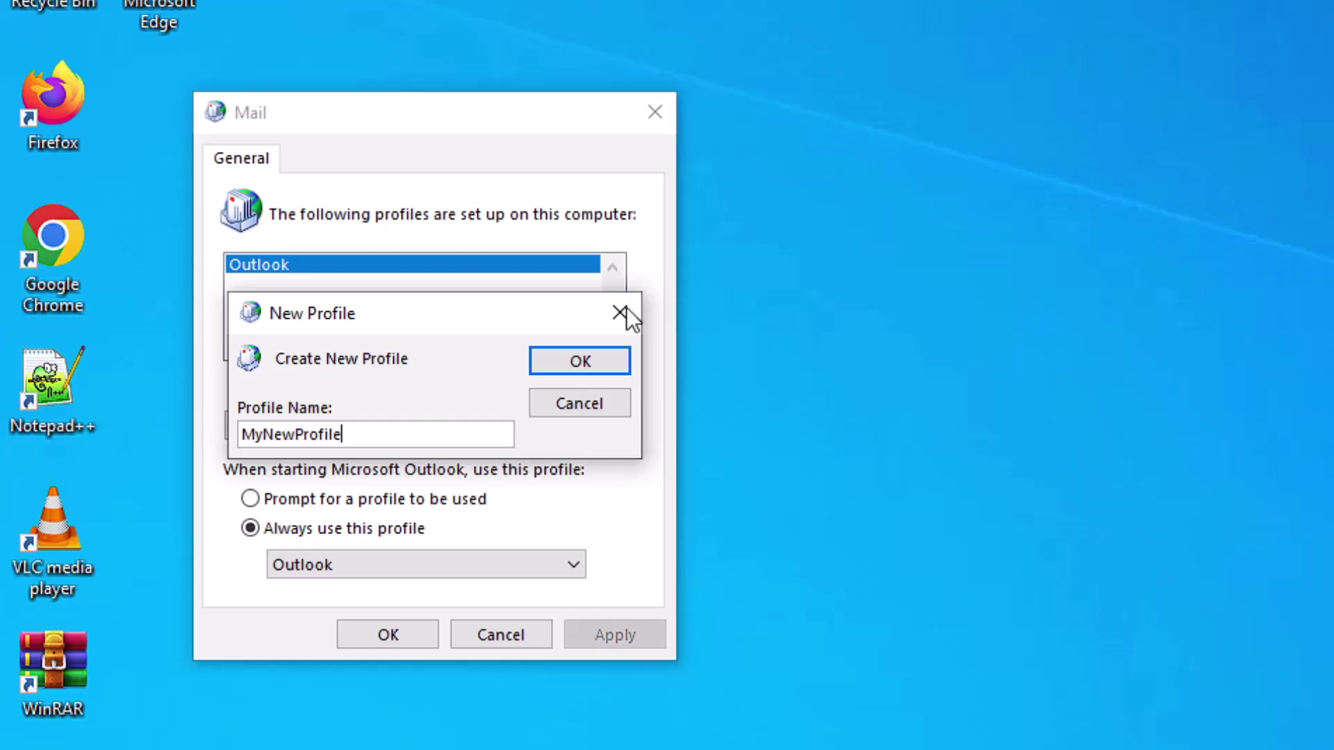
pyautogui.click(576, 364)
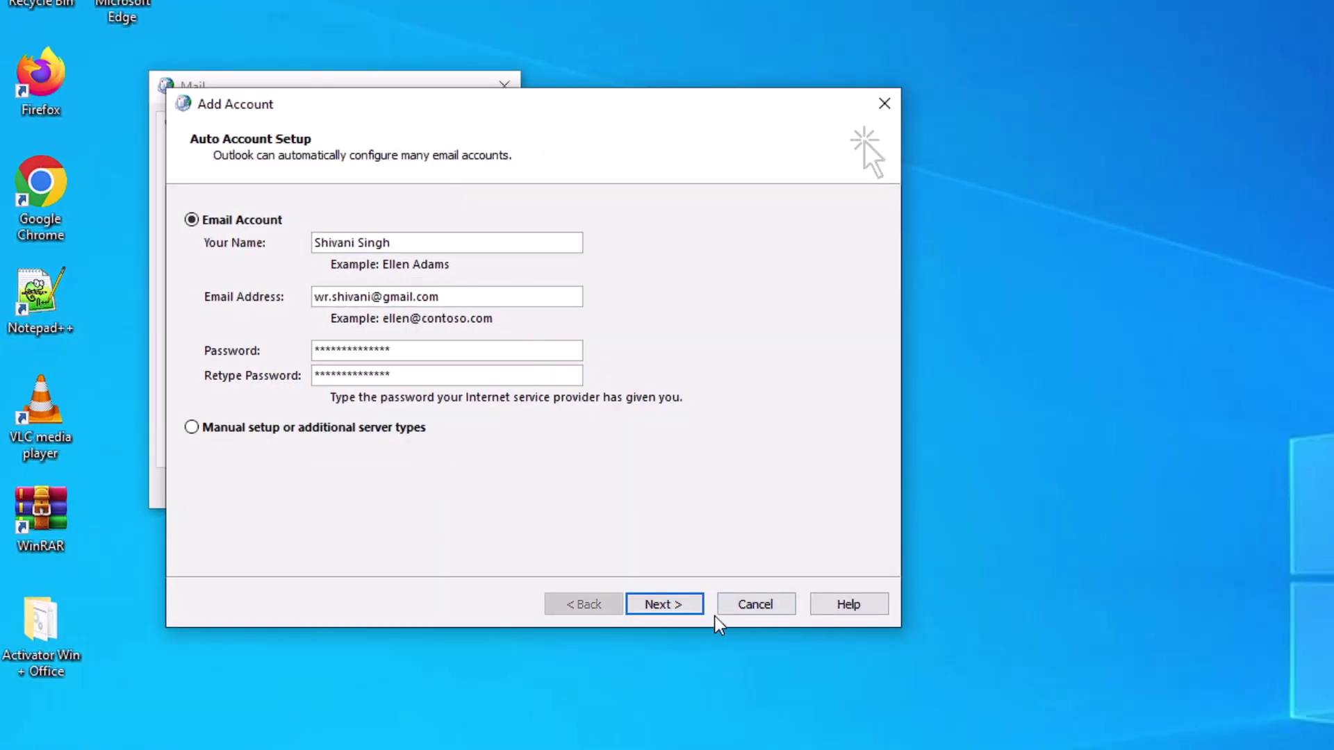
pyautogui.click(688, 608)
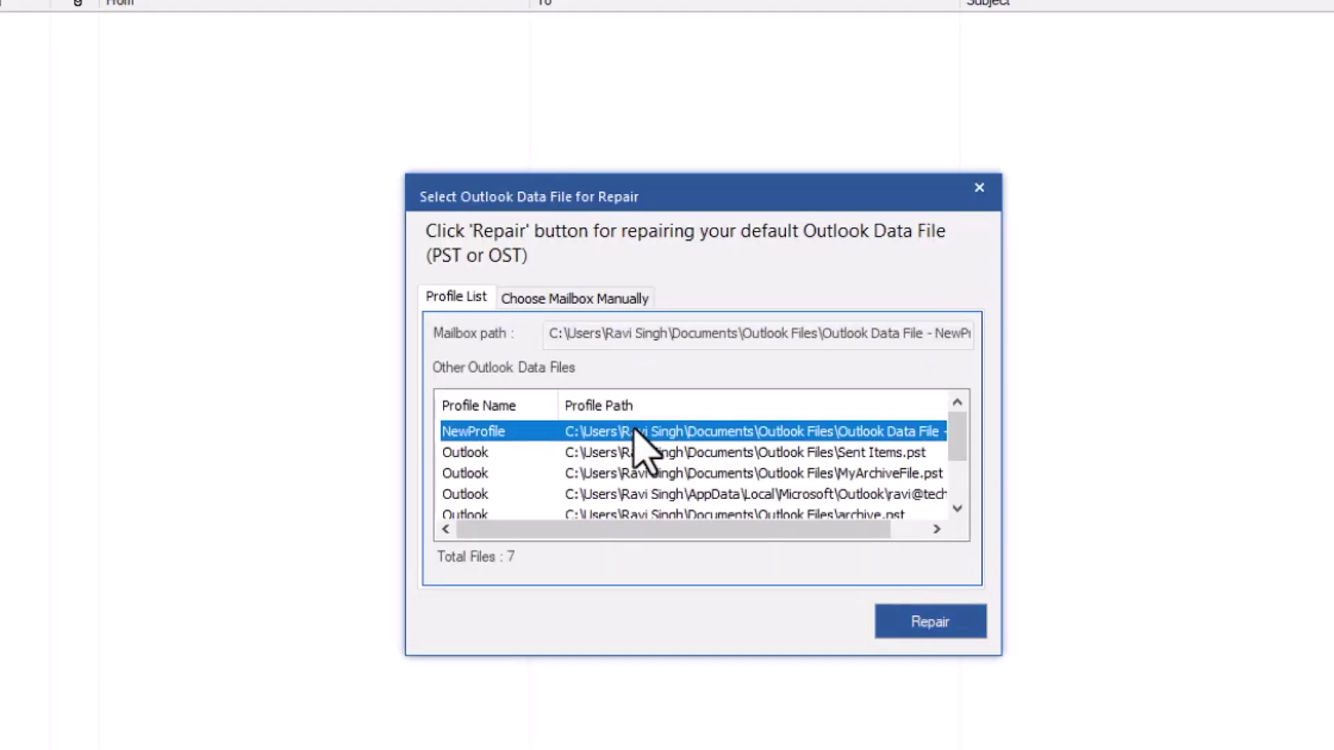
# - Manually select the PST file from the Documents Outlook folder for repair
pyautogui.click(642, 474)
pyautogui.click(625, 494)
pyautogui.scroll(-1, 622, 472)
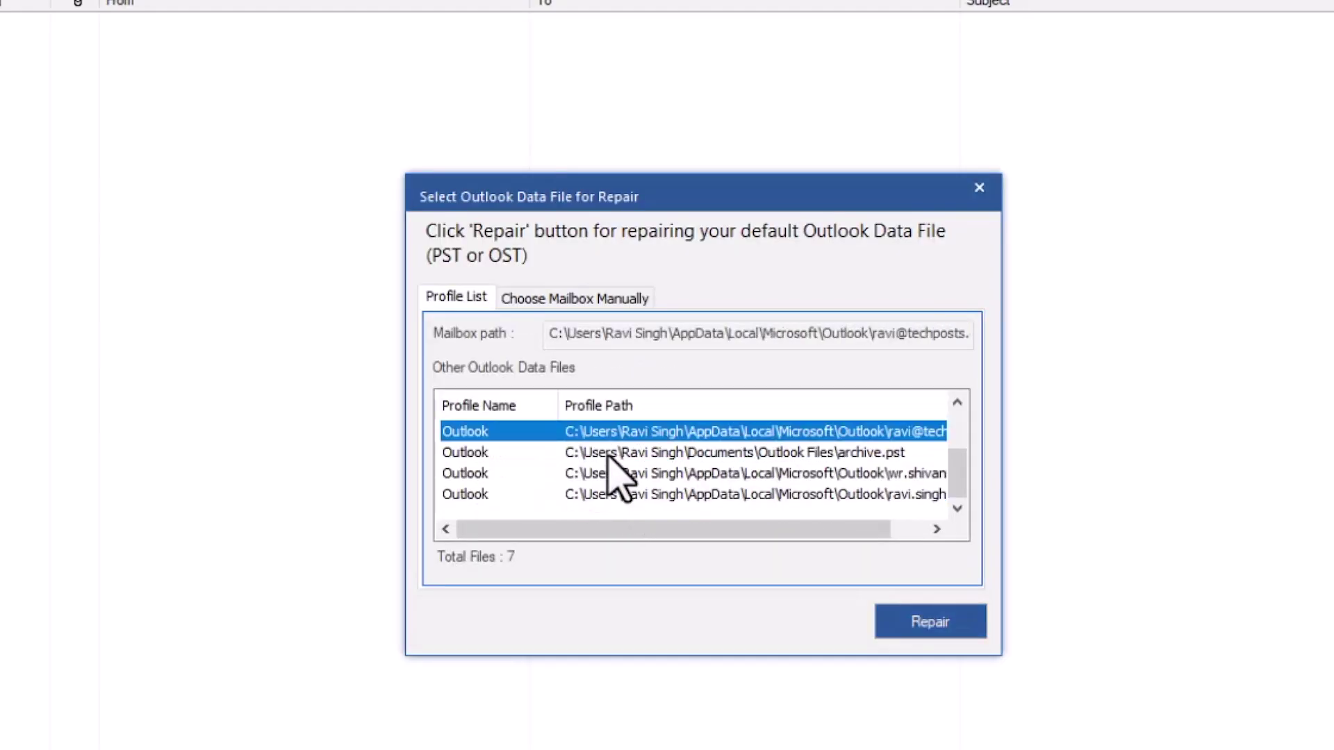
pyautogui.scroll(1, 618, 472)
pyautogui.click(577, 299)
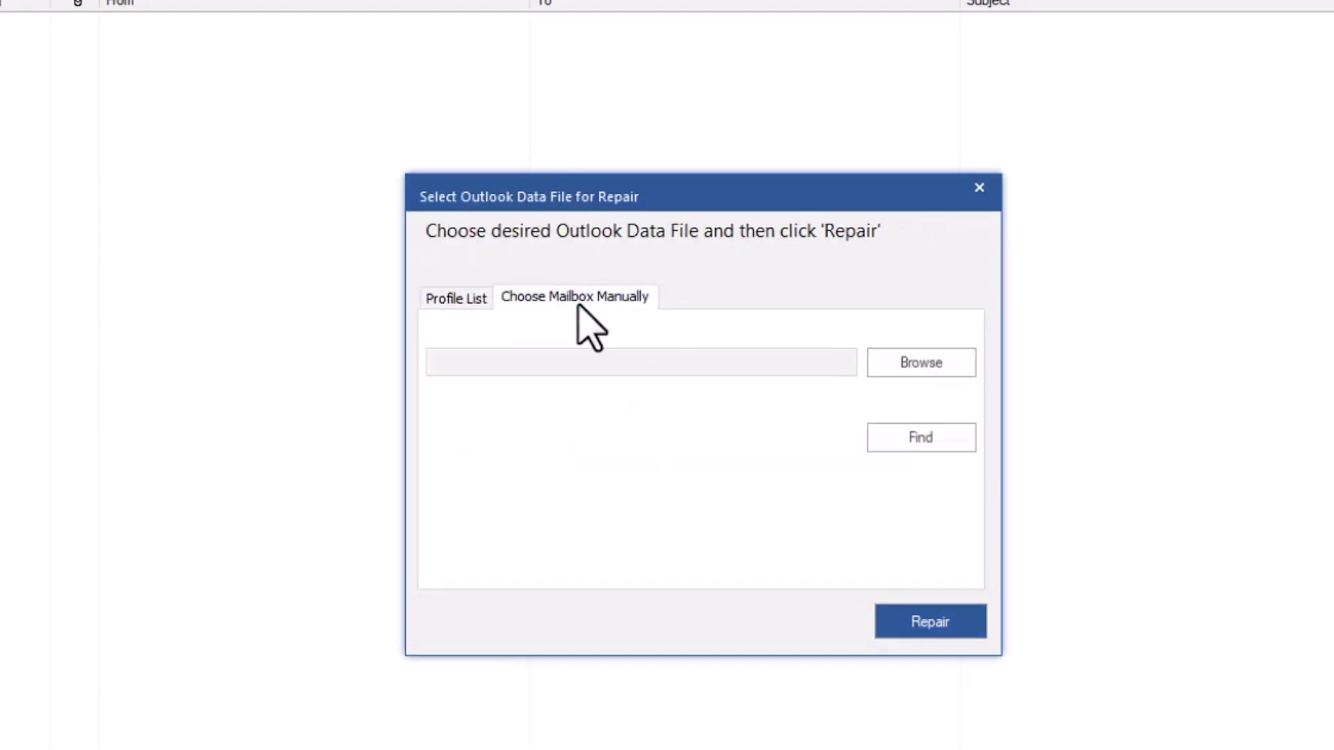
pyautogui.click(931, 358)
pyautogui.click(646, 285)
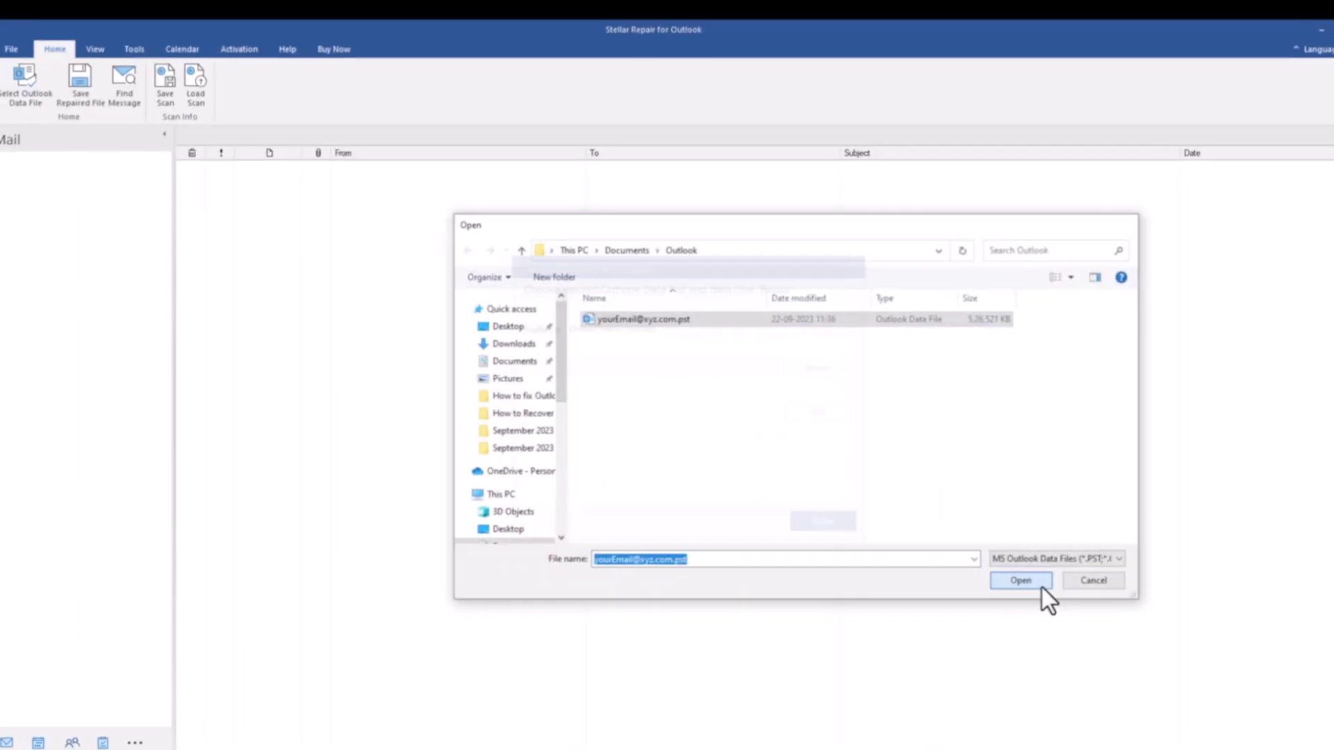
pyautogui.click(1042, 587)
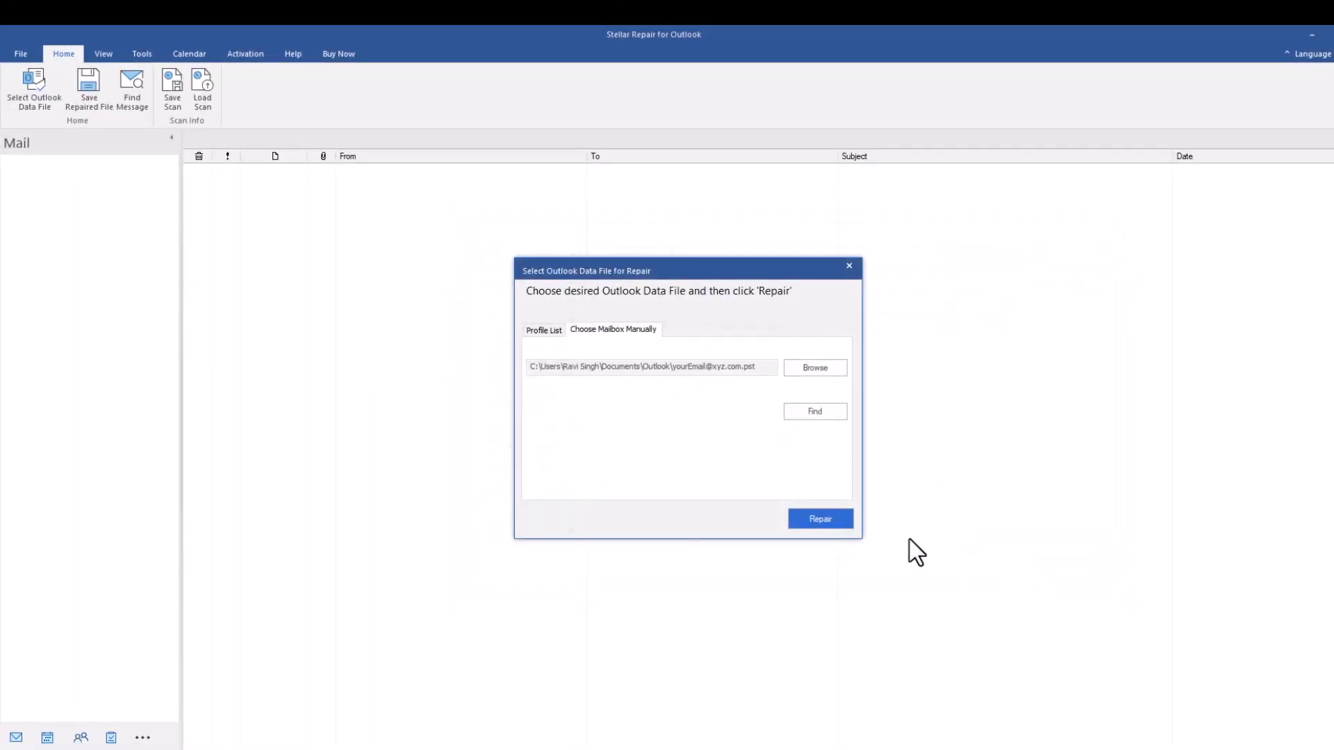
# - Repair the PST and preview the recovered Plex email
pyautogui.click(846, 524)
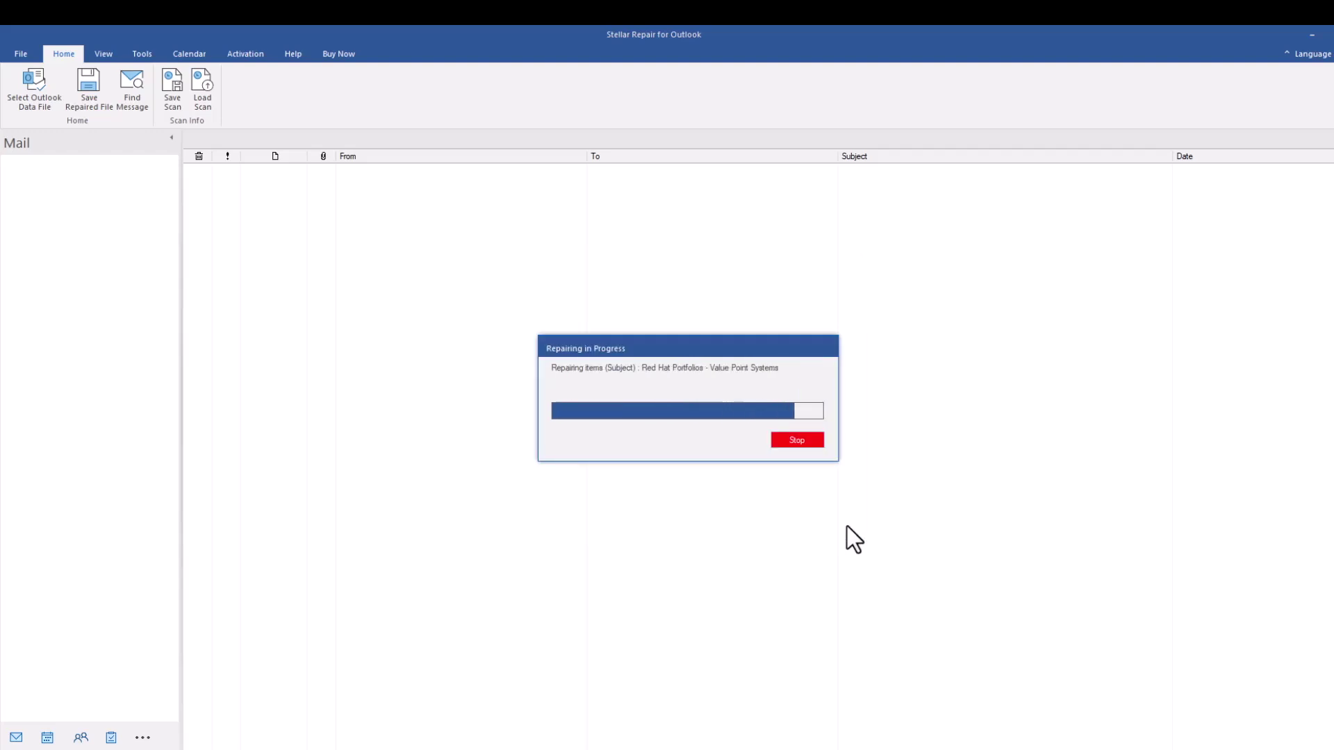
pyautogui.click(783, 442)
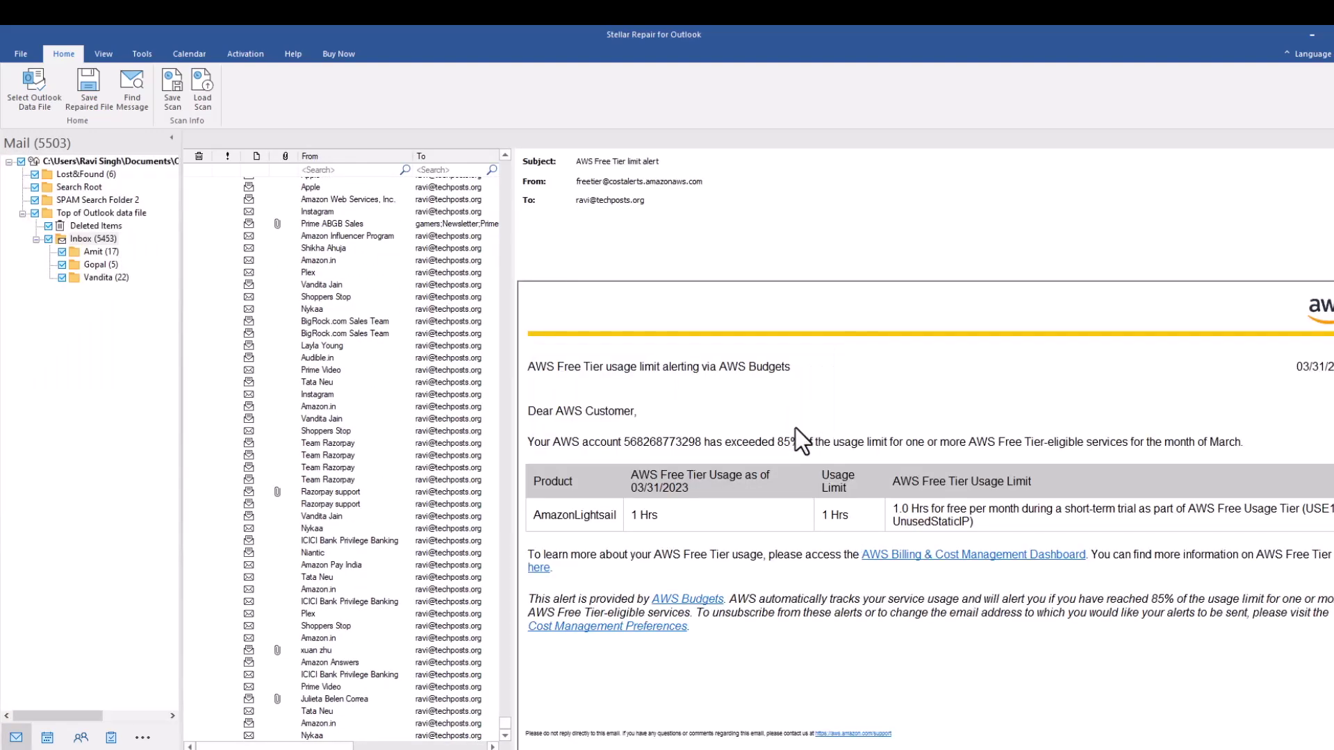
pyautogui.click(352, 614)
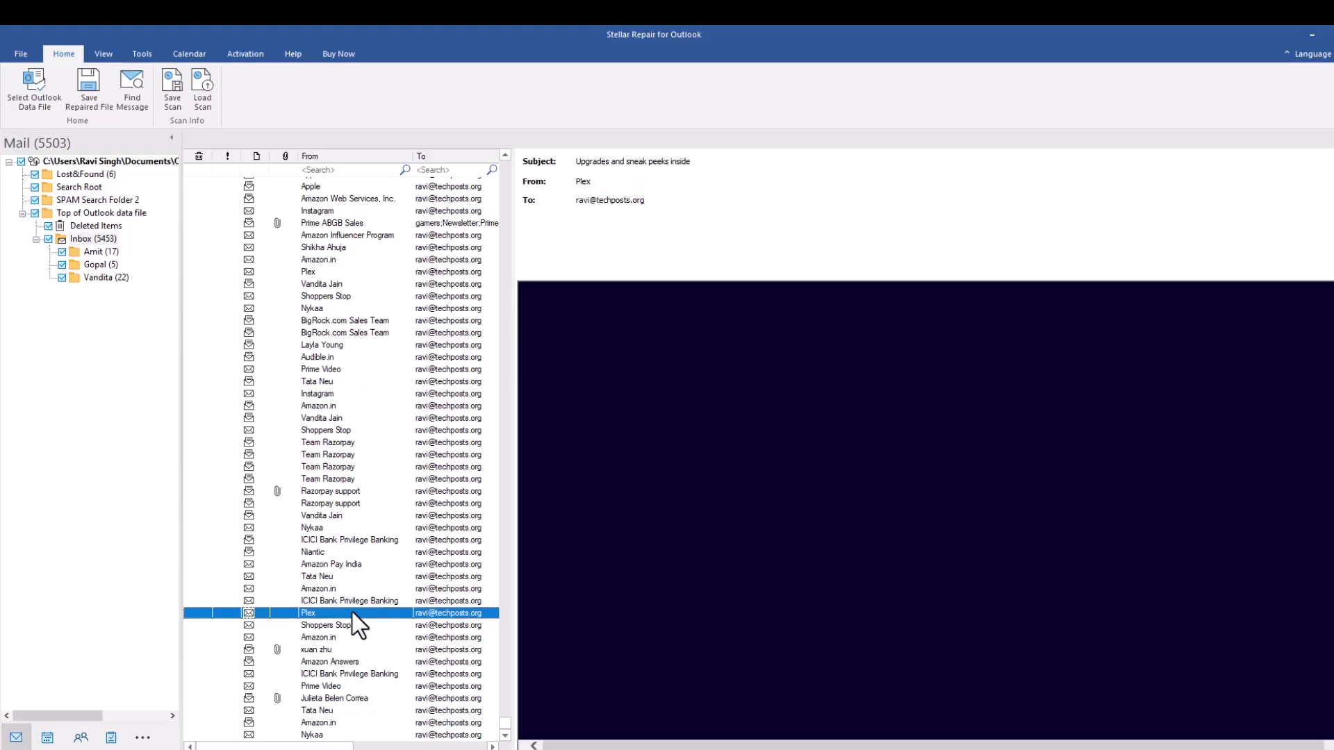
pyautogui.scroll(-5, 722, 467)
pyautogui.scroll(-5, 723, 467)
pyautogui.scroll(-5, 722, 466)
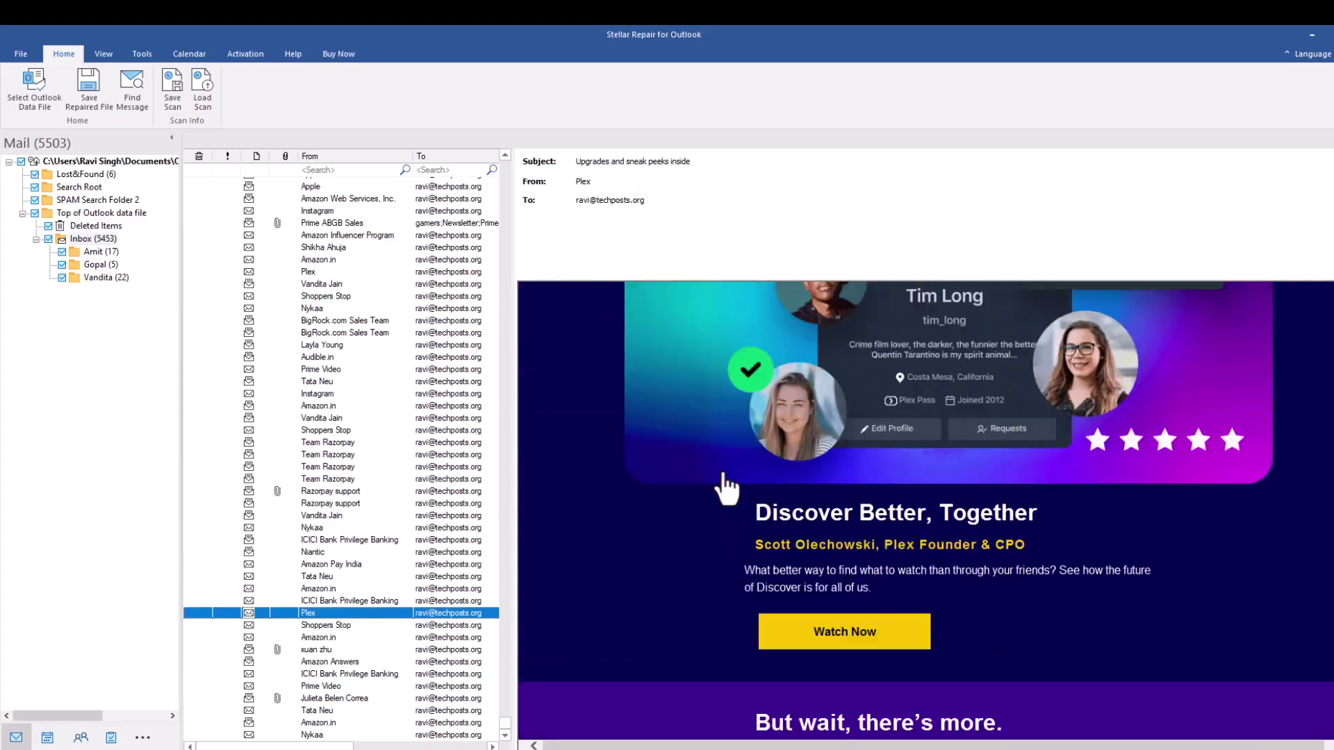
pyautogui.scroll(-5, 722, 467)
pyautogui.scroll(10, 722, 479)
pyautogui.scroll(5, 723, 479)
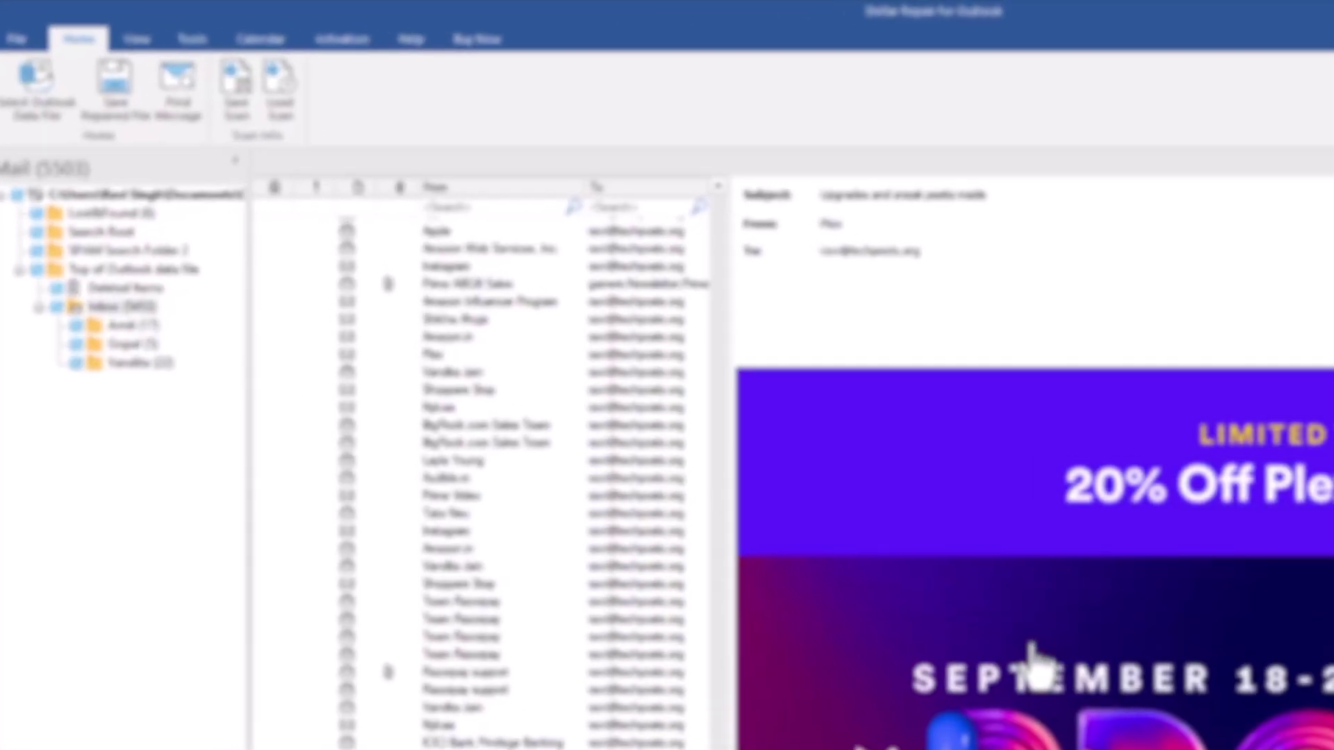
pyautogui.scroll(3, 480, 292)
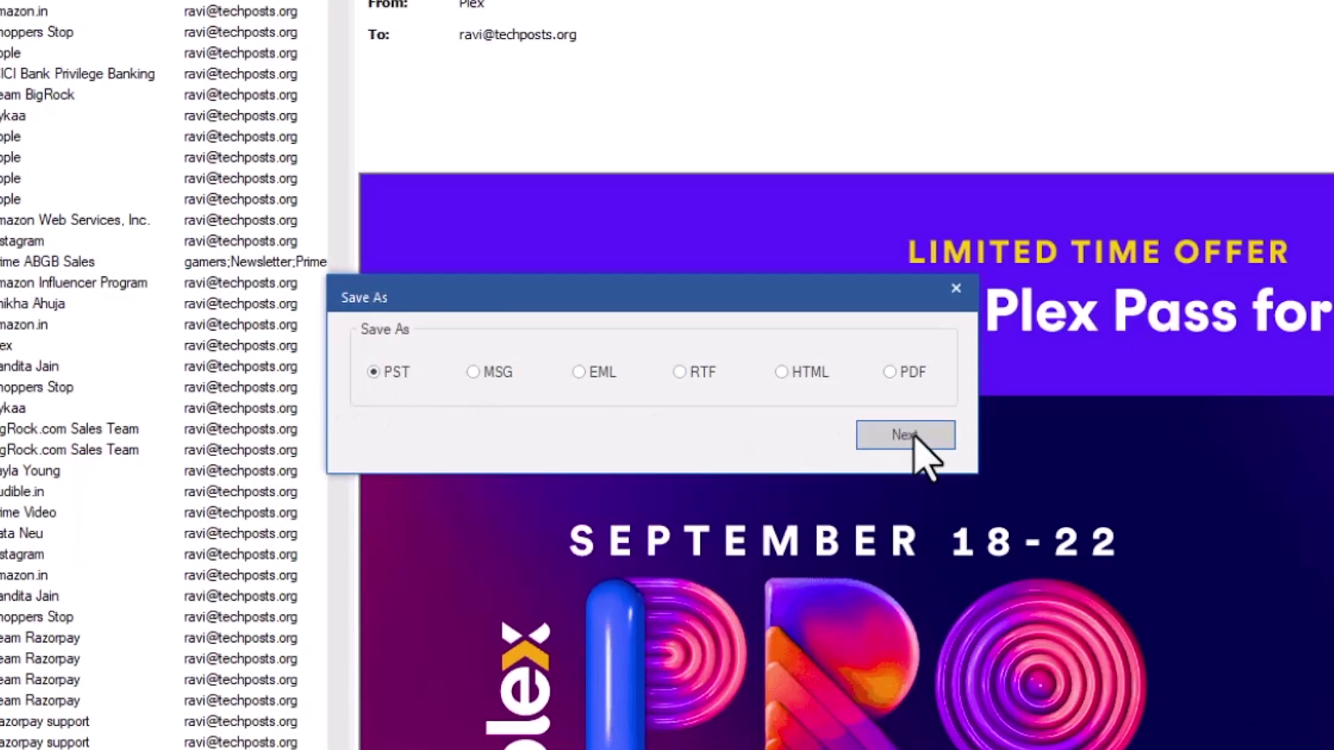
# - Save the repaired mailbox in PST format to the Documents\Outlook folder
pyautogui.click(913, 439)
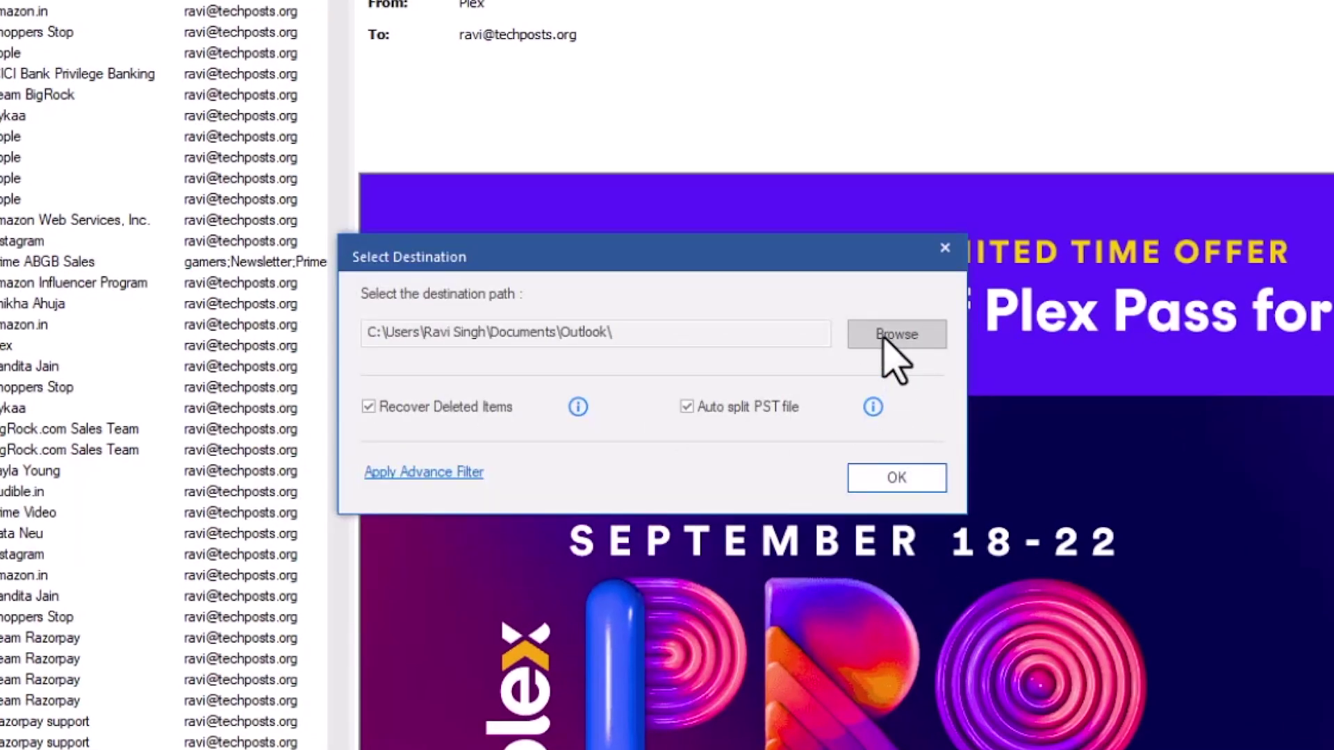
pyautogui.click(885, 337)
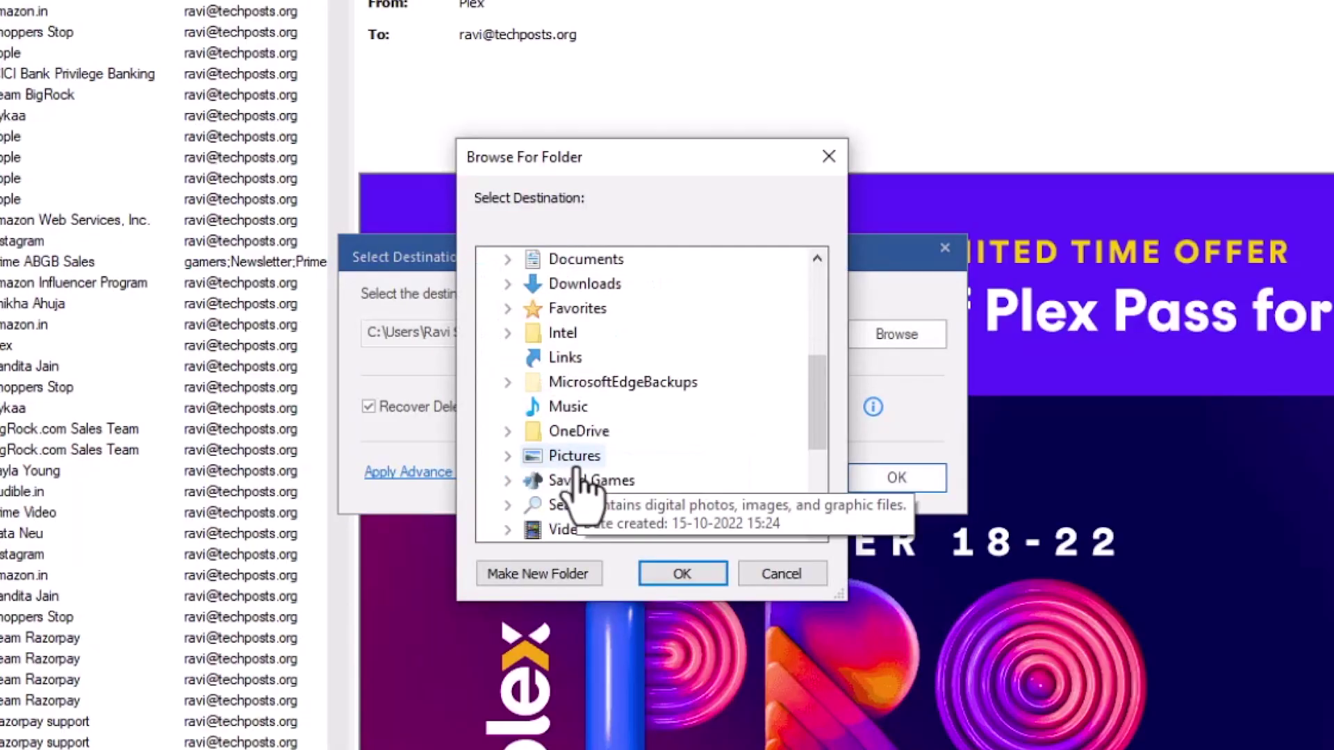
pyautogui.scroll(-2, 634, 455)
pyautogui.click(598, 357)
pyautogui.click(683, 574)
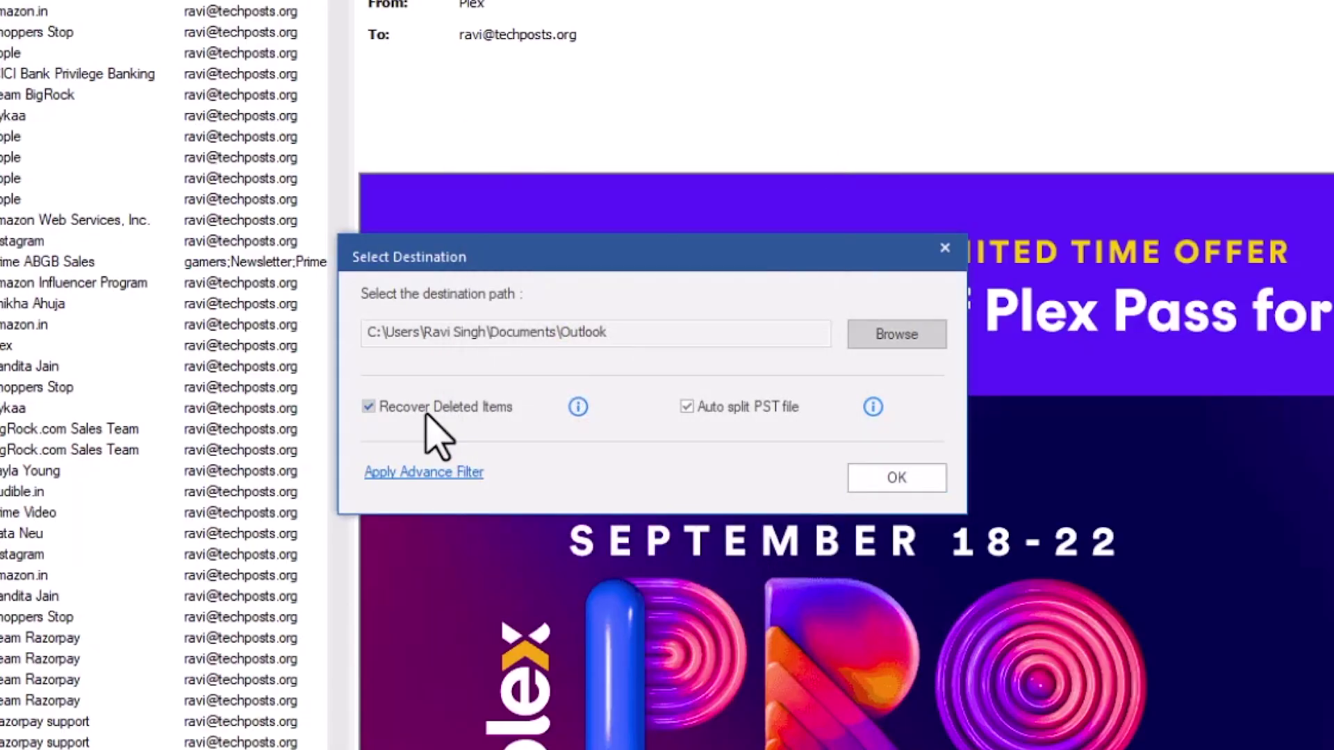
pyautogui.click(943, 486)
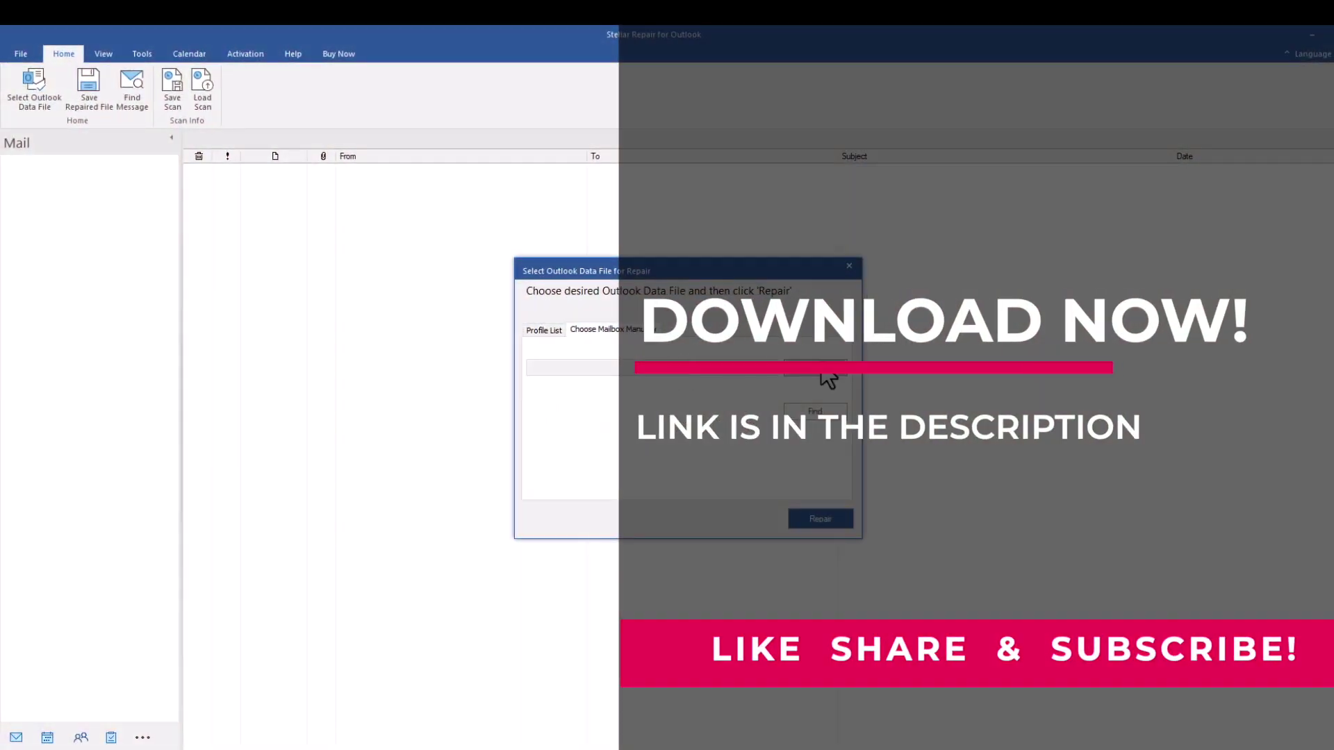
# - Pick the Documents Outlook PST again and launch a second repair run
pyautogui.click(826, 375)
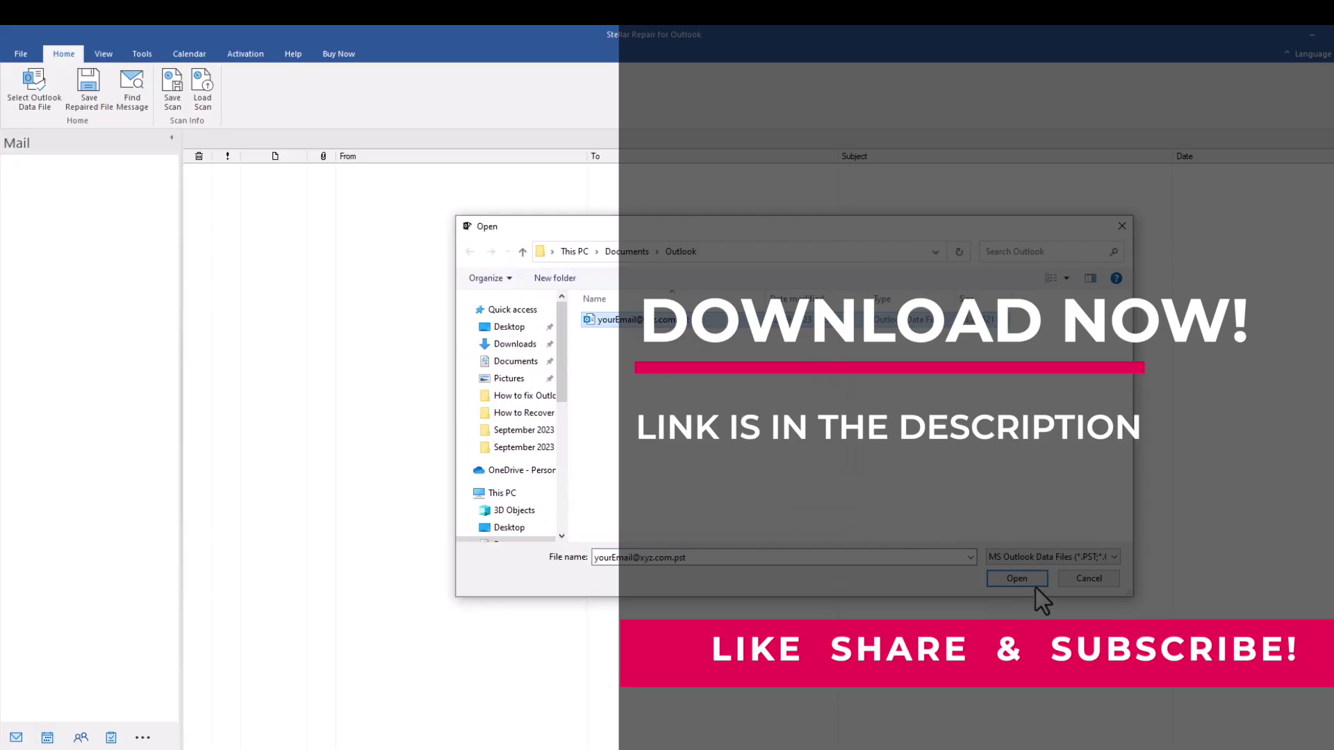
pyautogui.click(1035, 583)
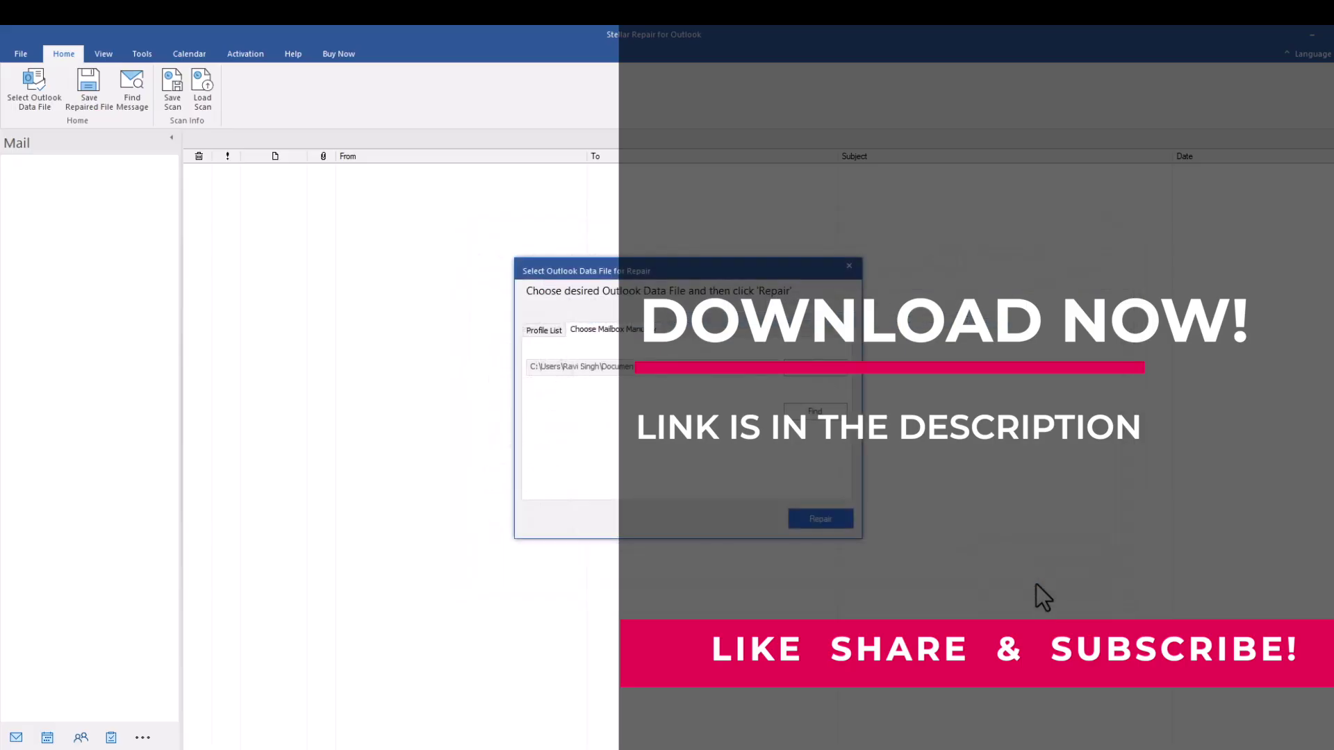
pyautogui.click(847, 527)
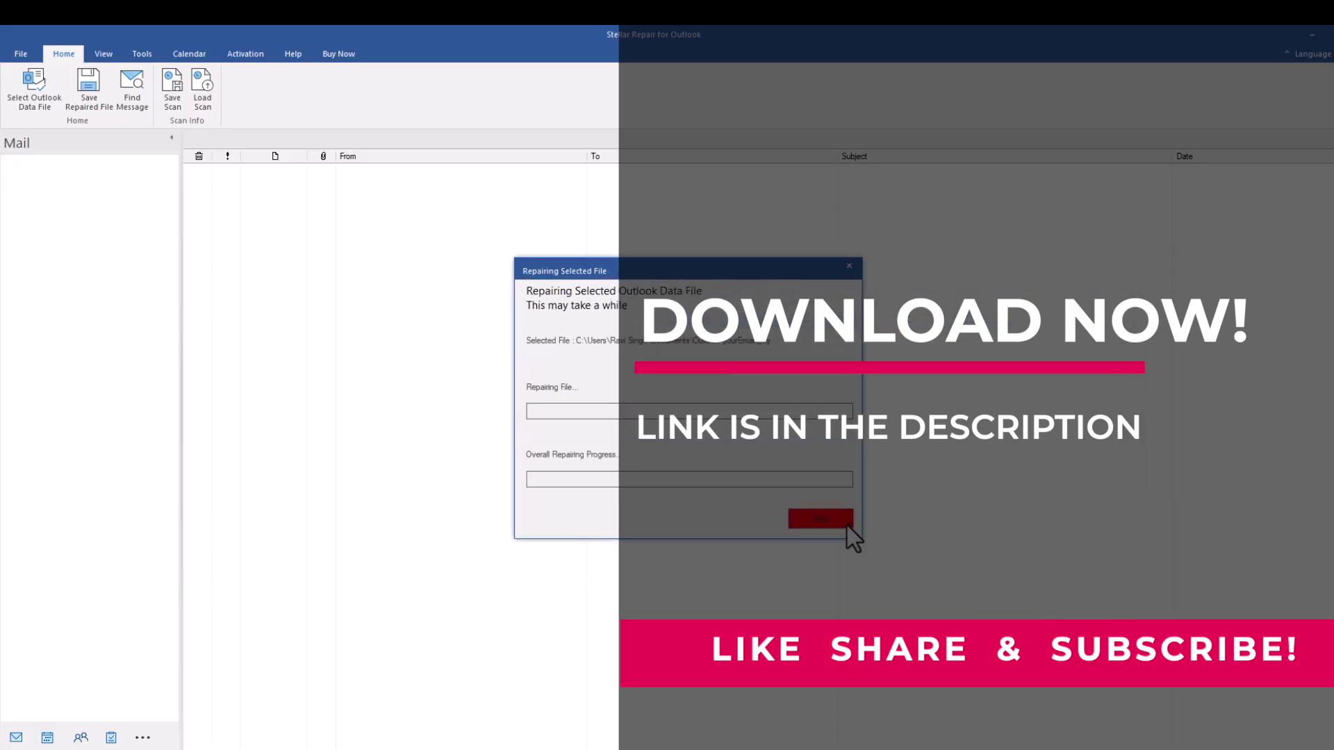